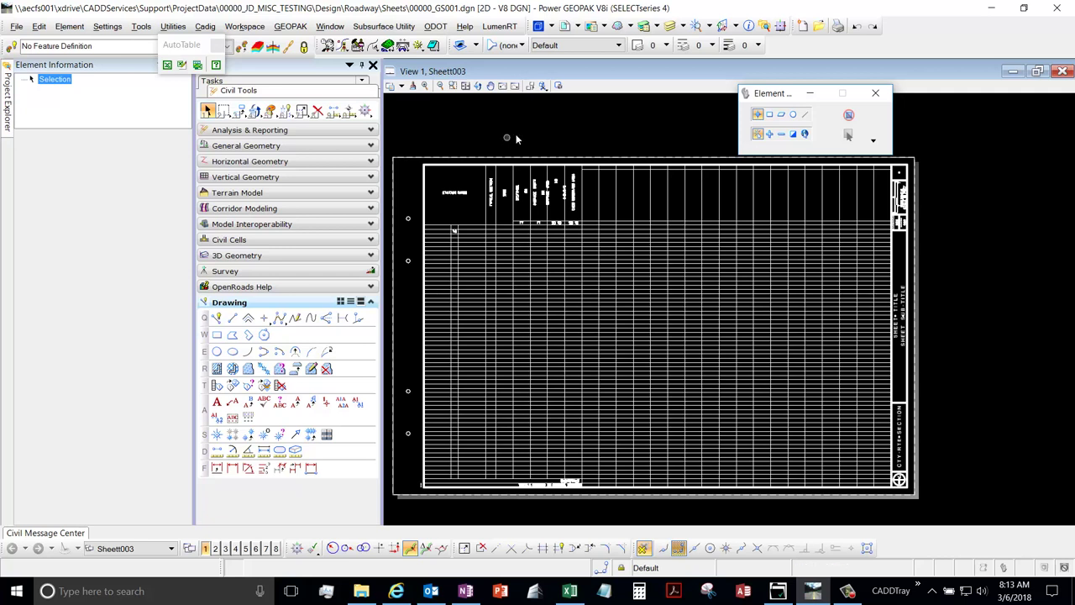
Launch Coordinate Geometry for job 541 via ROAD > Geometry and show the File > Export formats
click(291, 27)
mouse_move(294, 42)
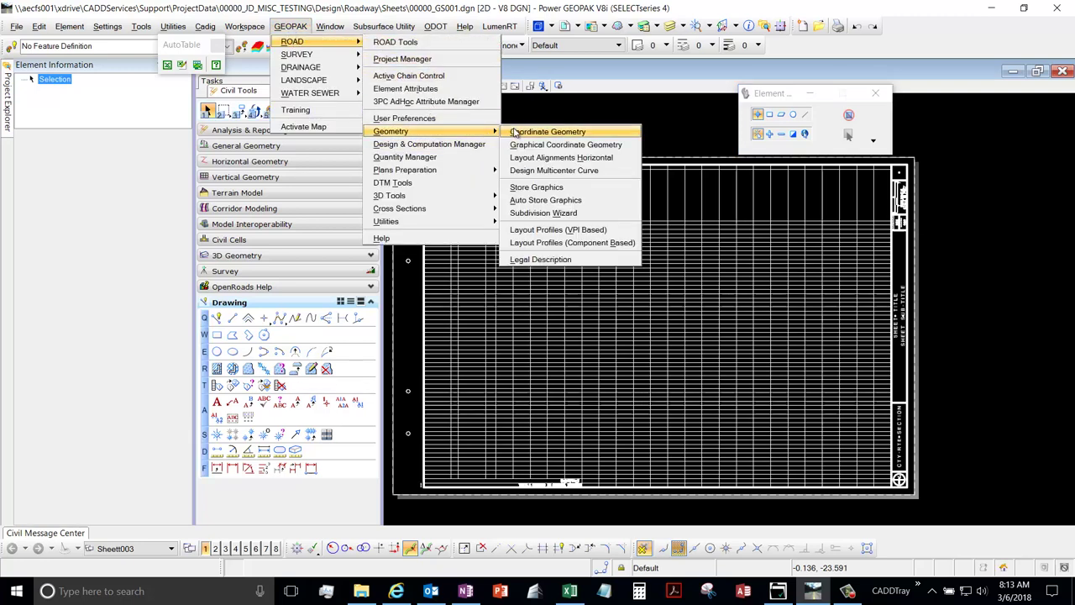
click(516, 131)
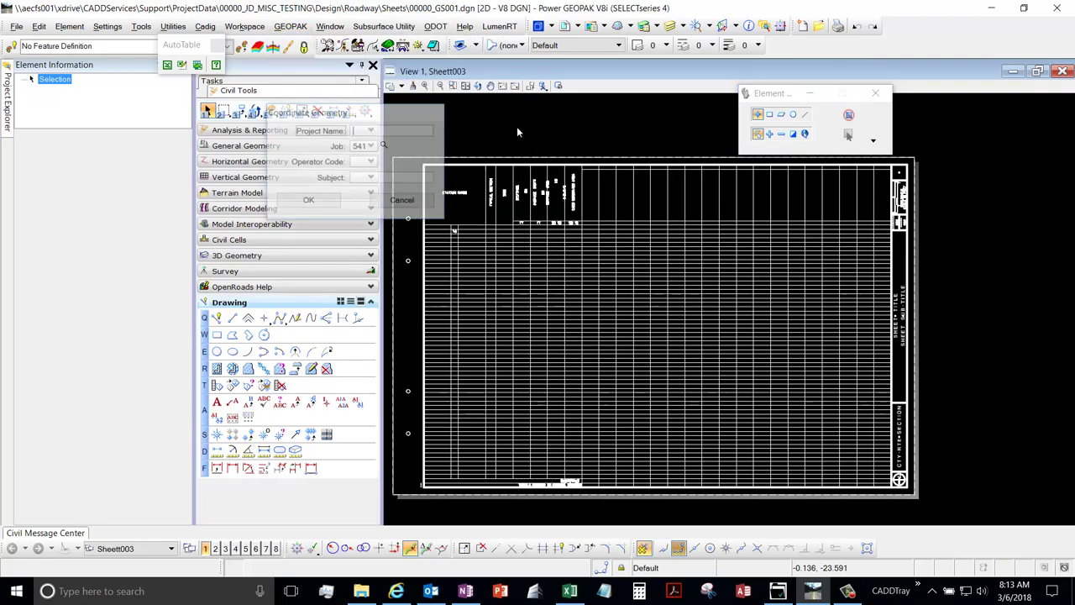
click(309, 202)
drag(377, 65, 608, 126)
click(447, 139)
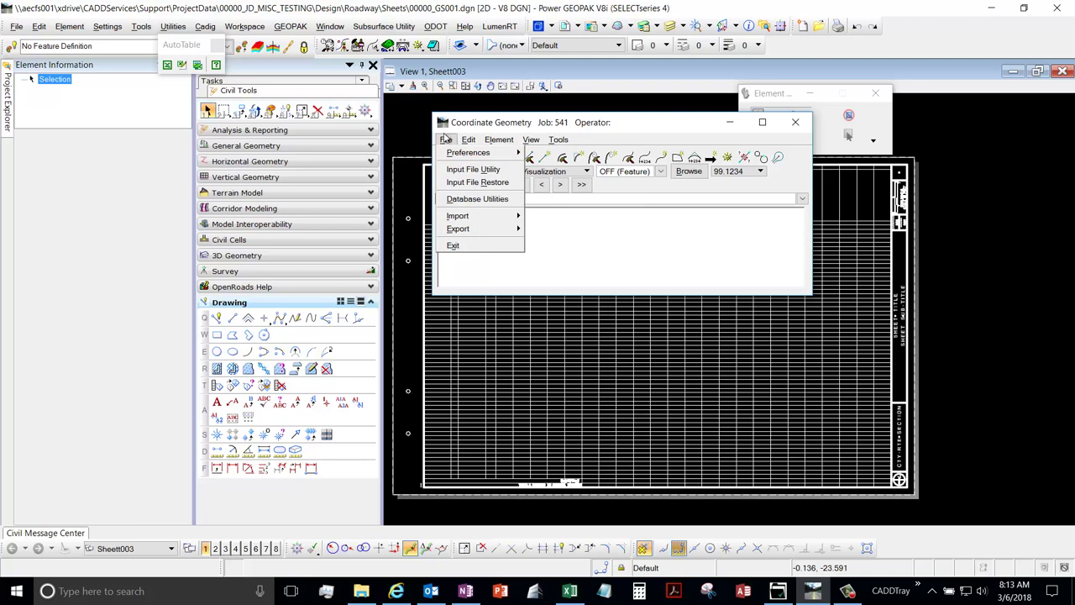
mouse_move(485, 231)
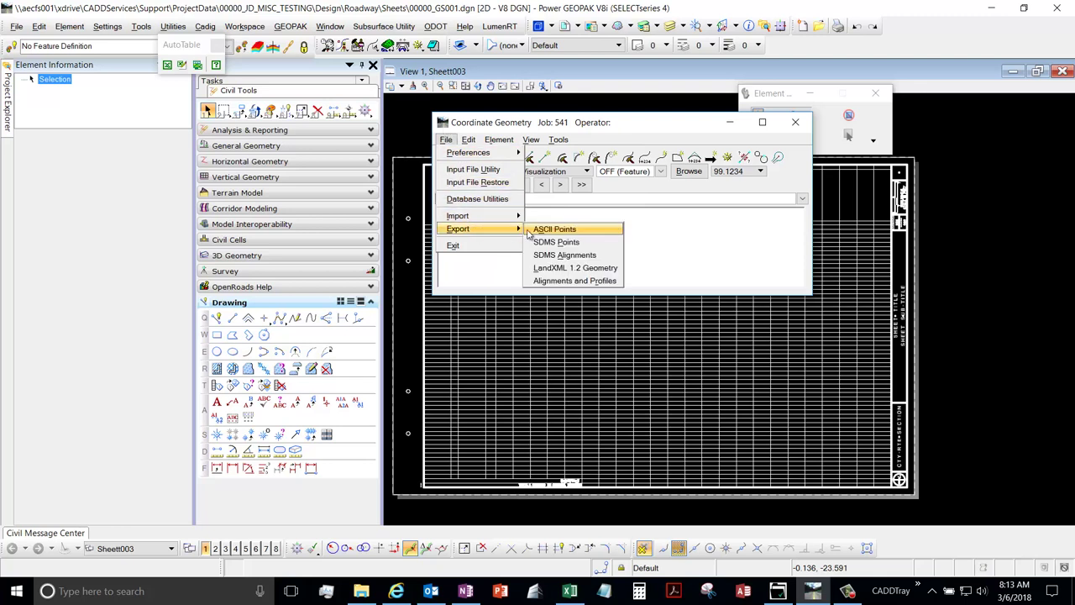
Start a LandXML 1.2 Geometry export and choose chain BLP_S016A
click(576, 267)
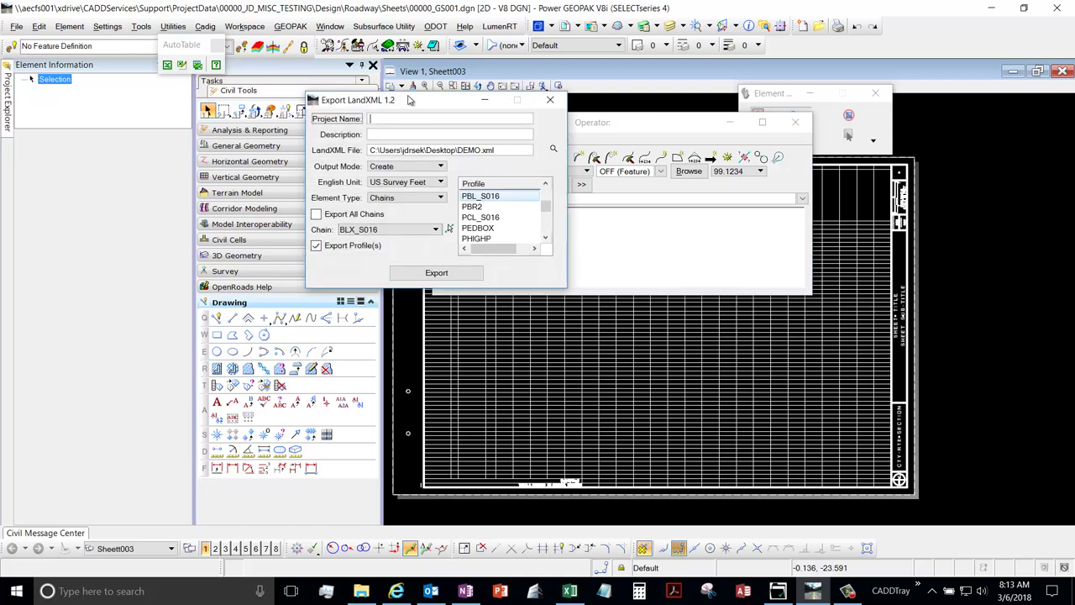
drag(409, 100, 506, 116)
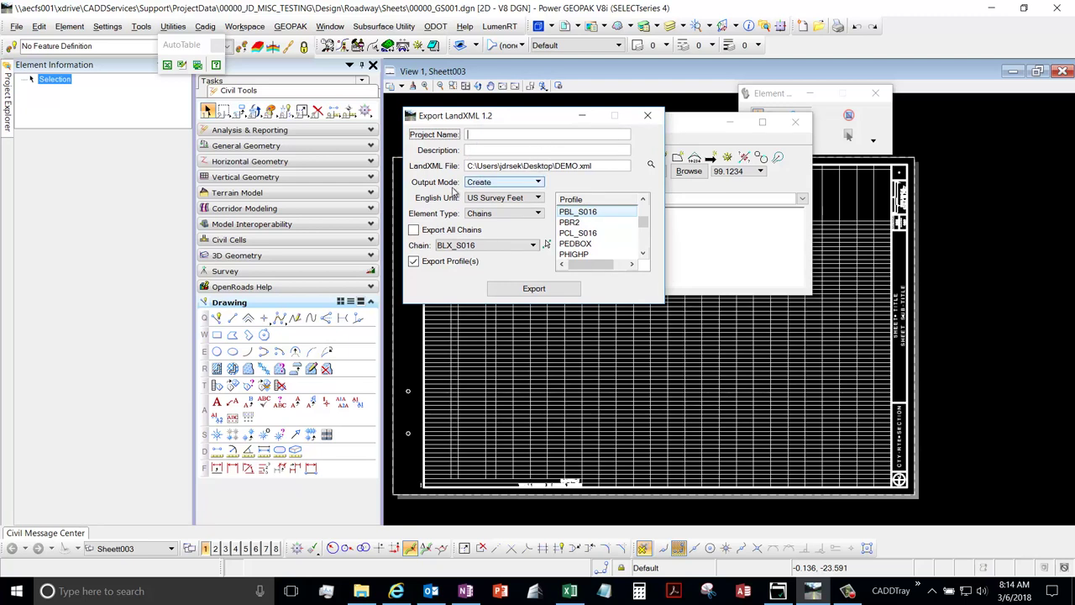
click(531, 245)
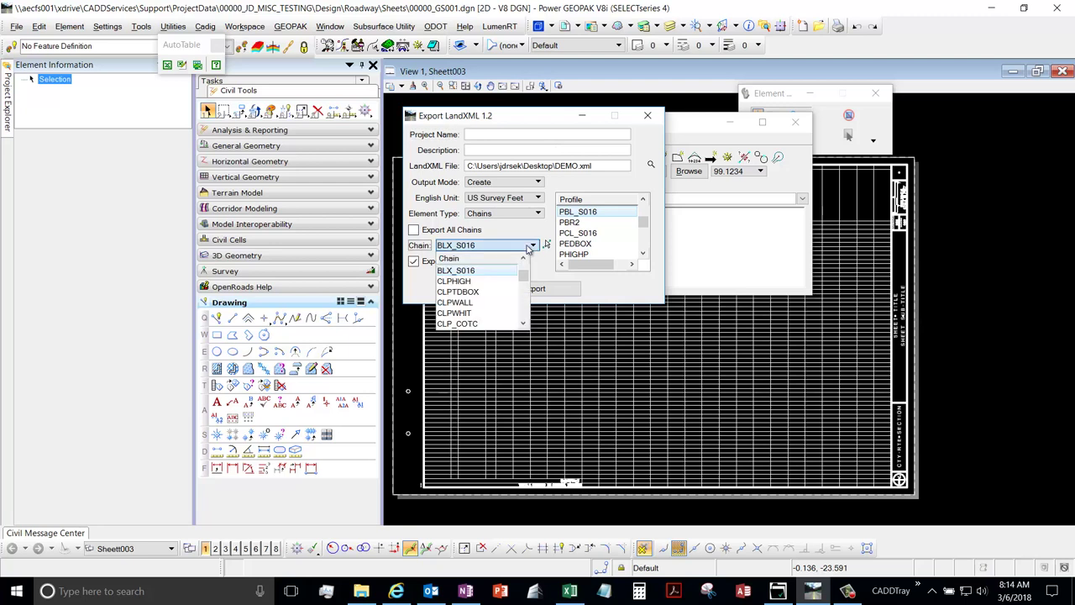
scroll(490, 279, up, 5)
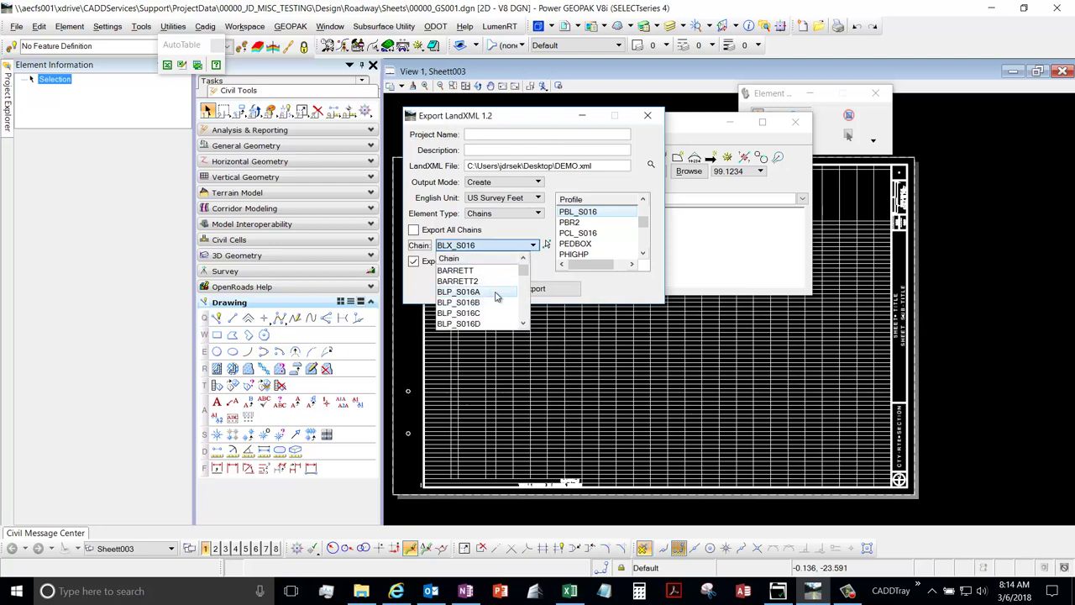
click(494, 293)
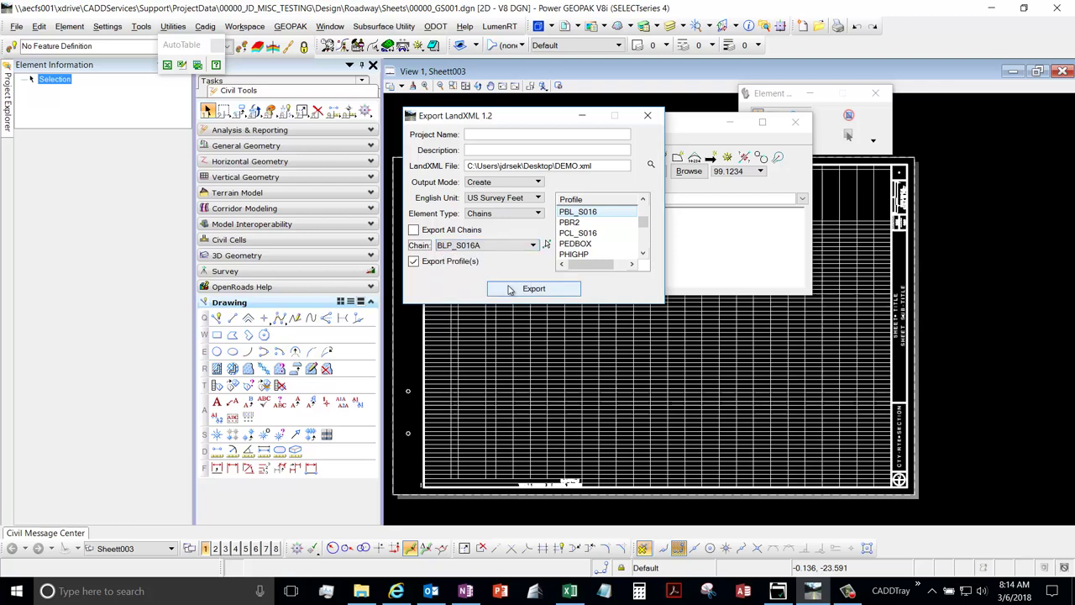
Keep Export Profile(s) checked and select profile PBL_S016
click(445, 262)
click(414, 261)
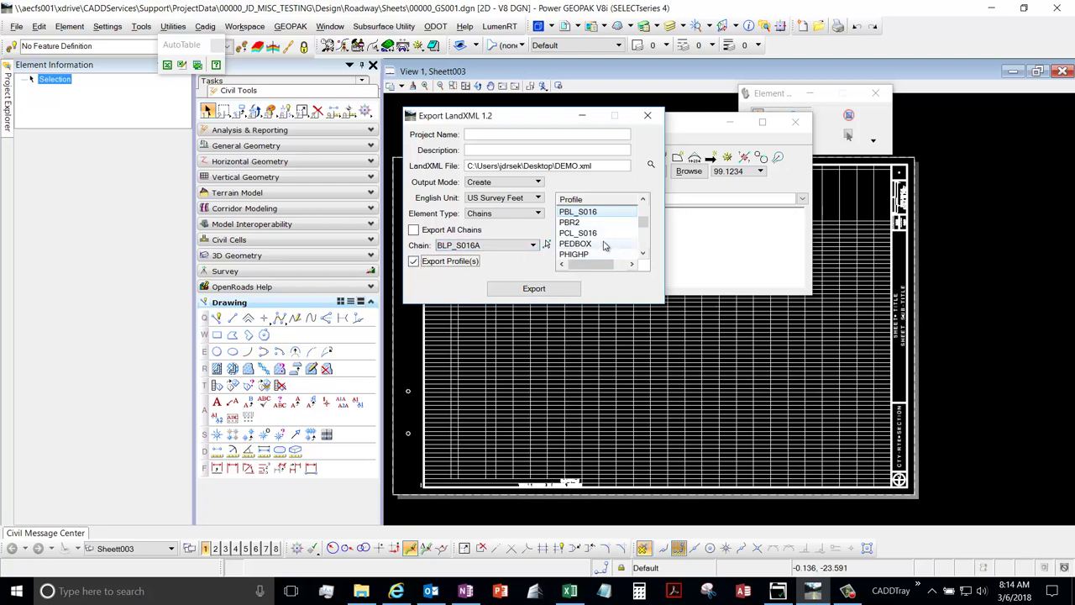
click(593, 213)
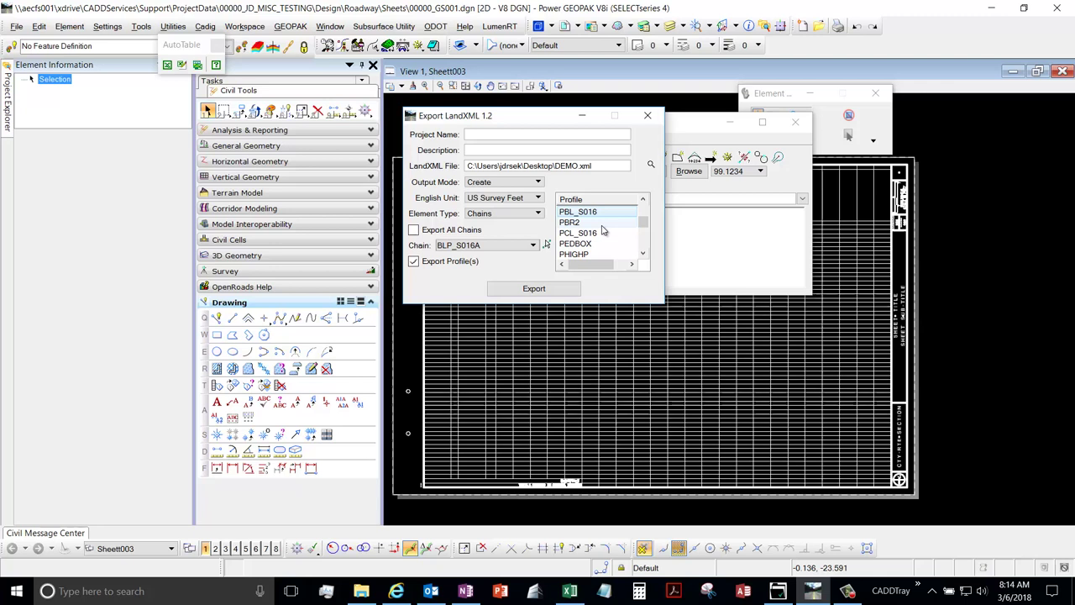
click(585, 212)
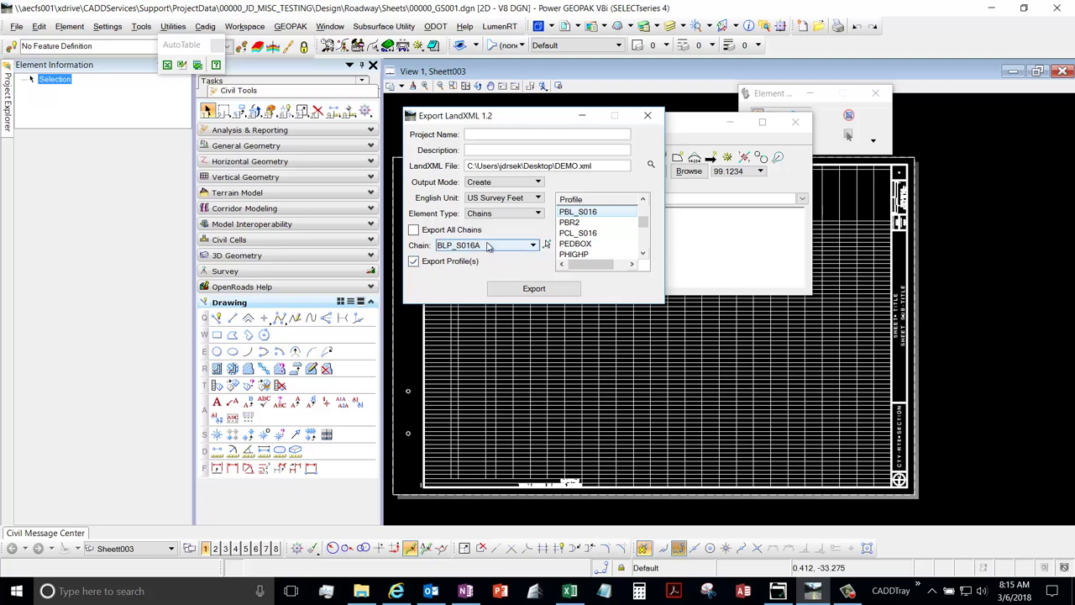
Enter project name 'S.R. 185' and description 'proposed', then view Project Indexer's Alignments list
click(472, 136)
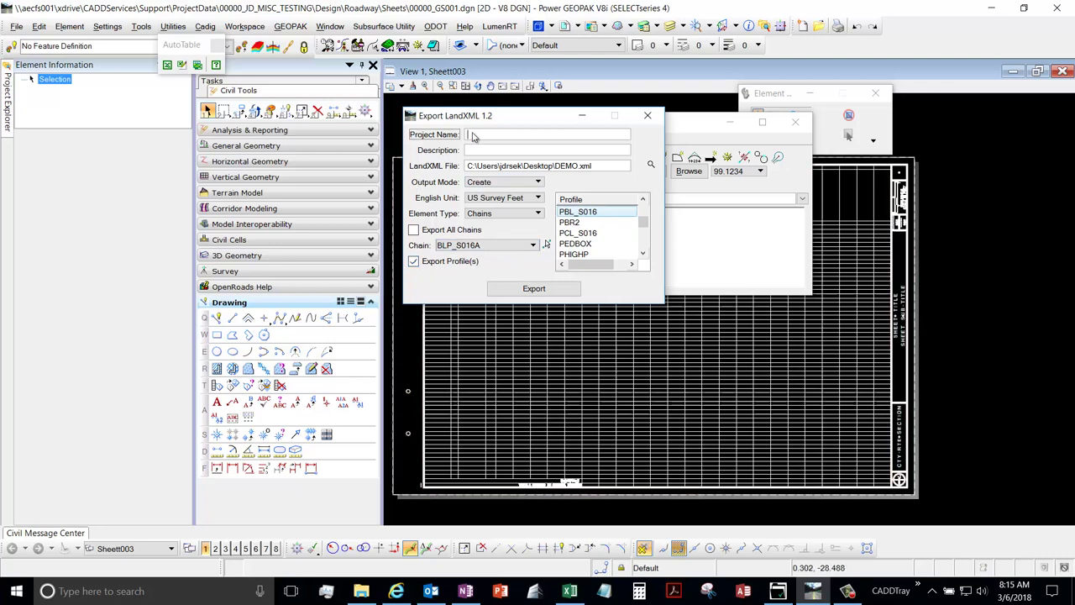
drag(465, 122, 513, 125)
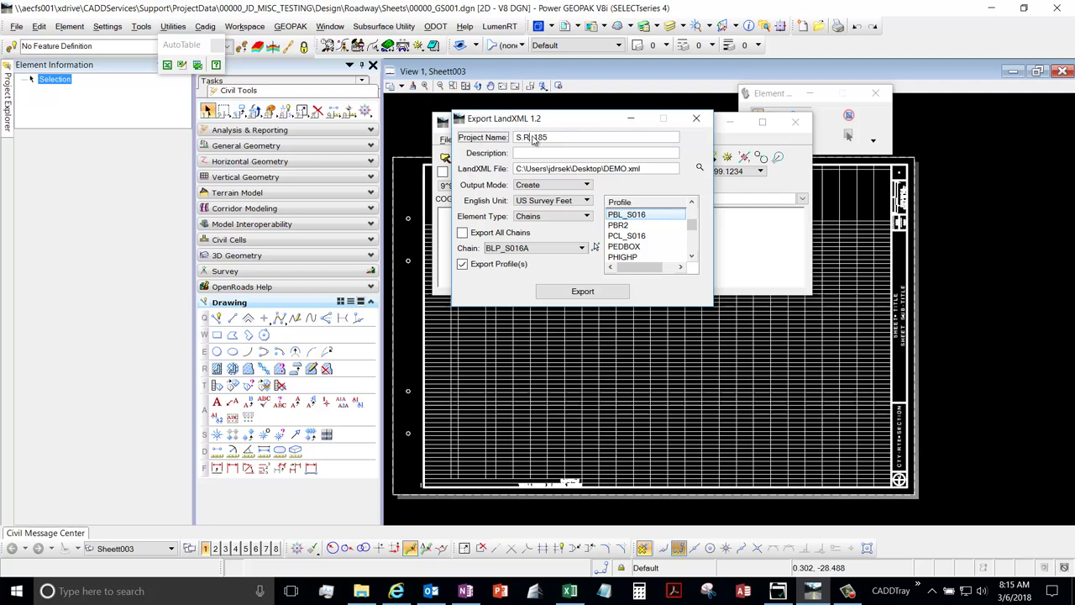
click(548, 153)
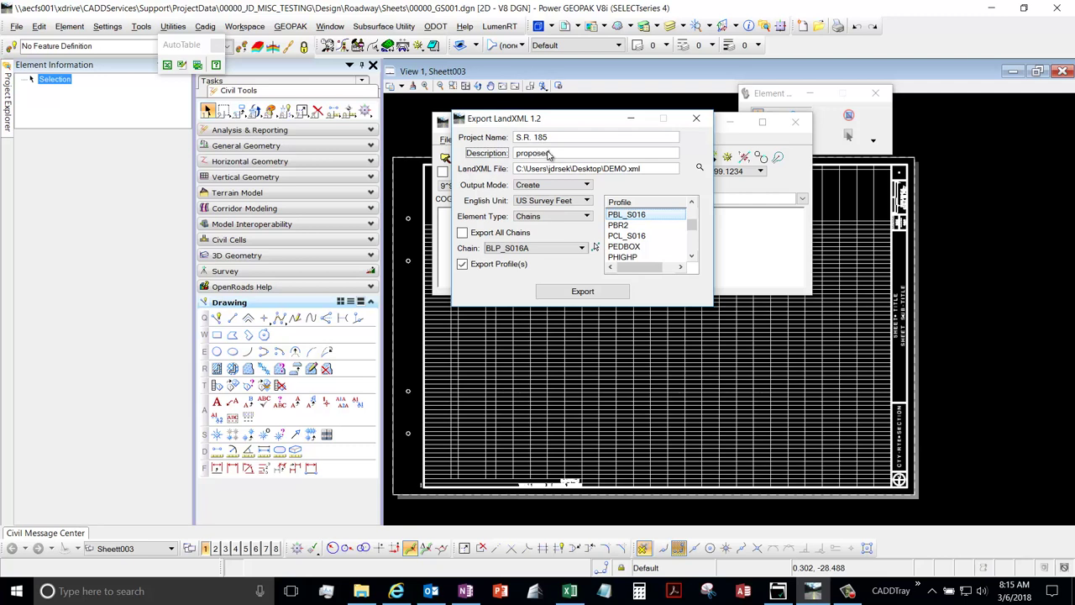
text(proposed)
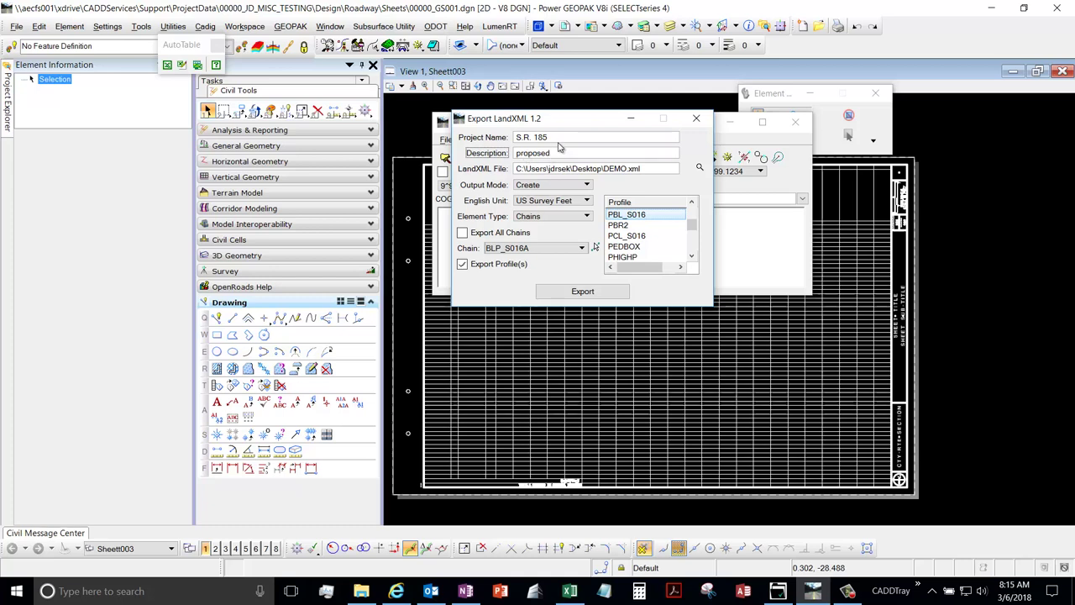
click(555, 139)
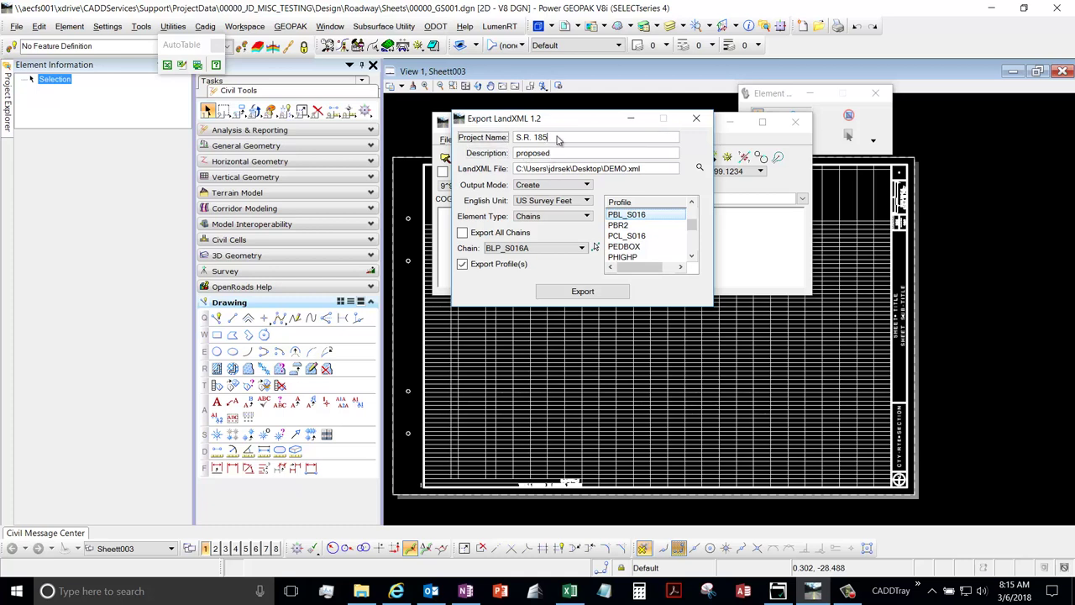
click(778, 590)
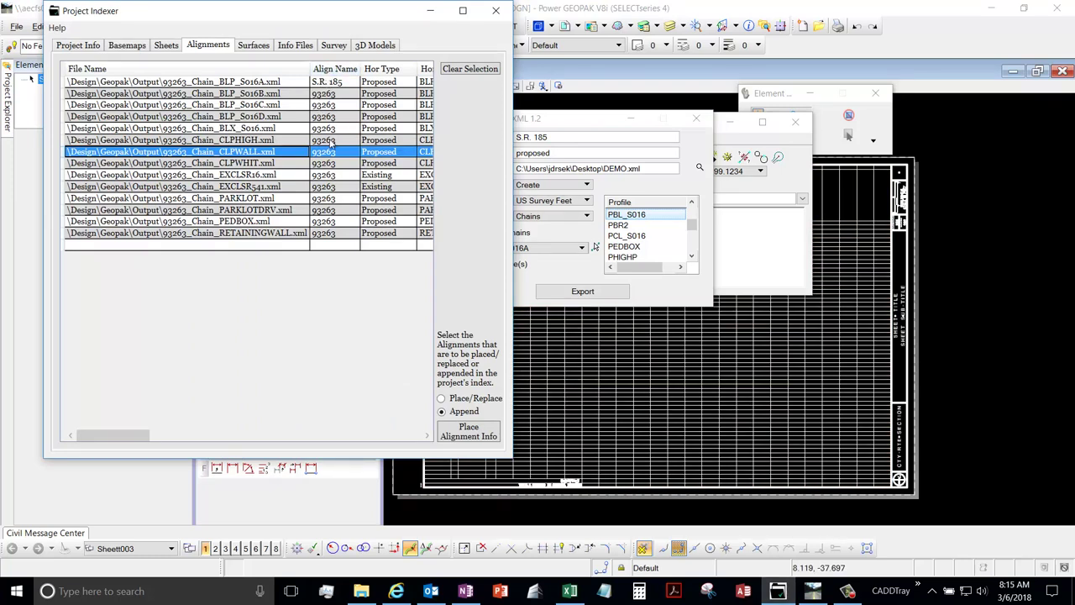
Check the Project Indexer's Desc column, then return to make the LandXML description 'proposed 185'
drag(338, 17, 273, 26)
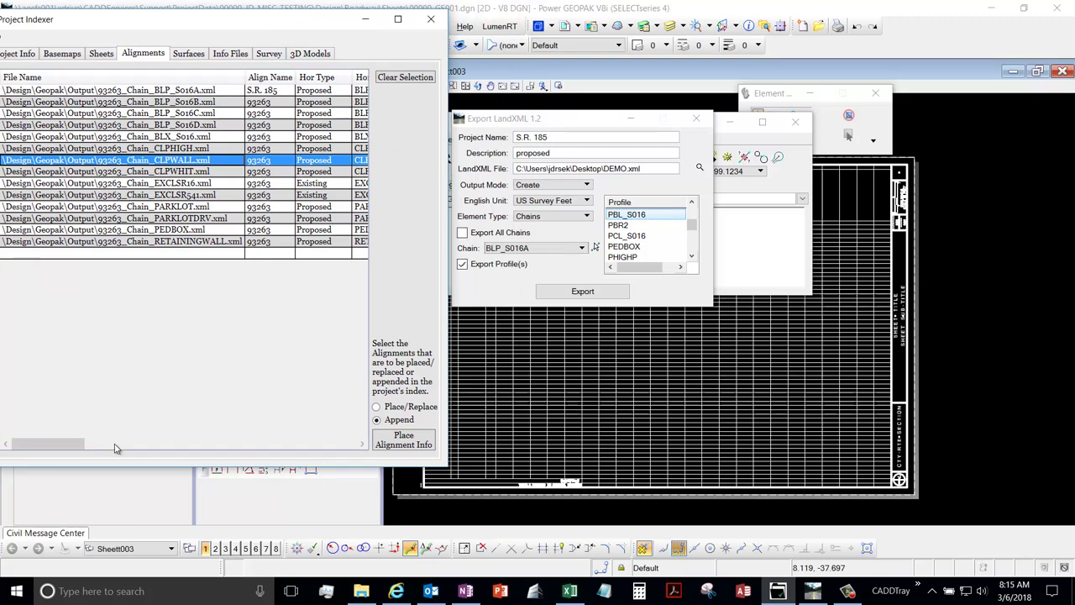
drag(67, 442, 252, 443)
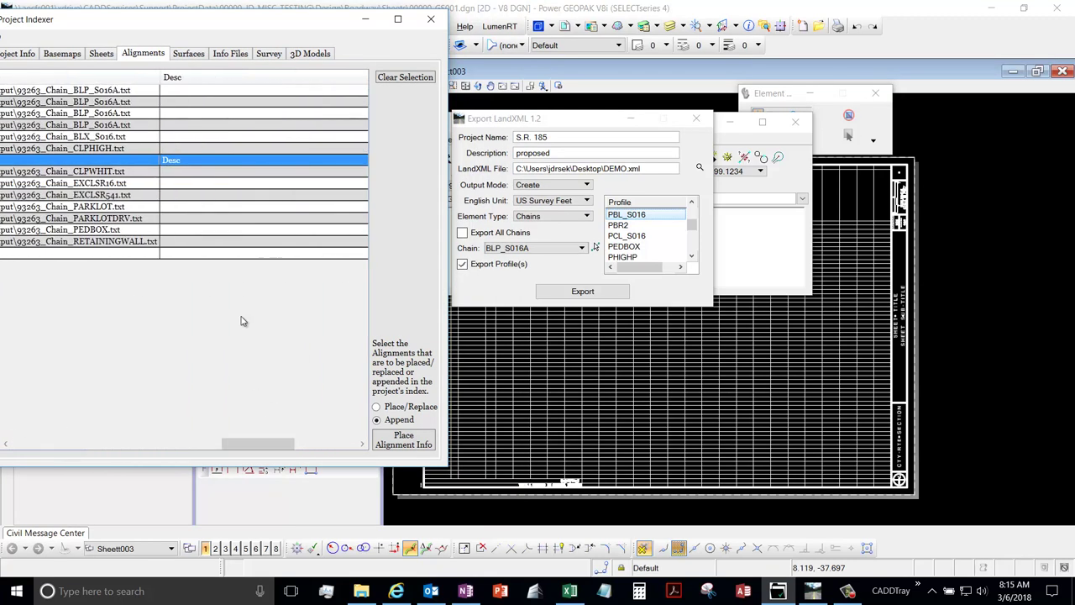
click(554, 154)
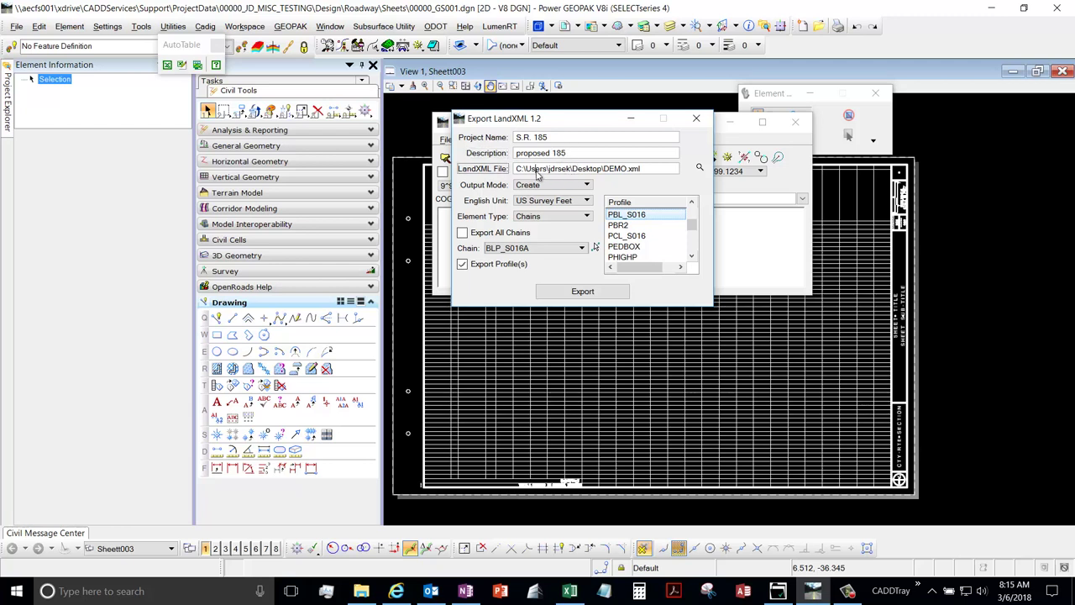
Keep the DEMO.xml output path and export the COGO data to LandXML
drag(534, 169, 644, 175)
click(644, 173)
click(636, 169)
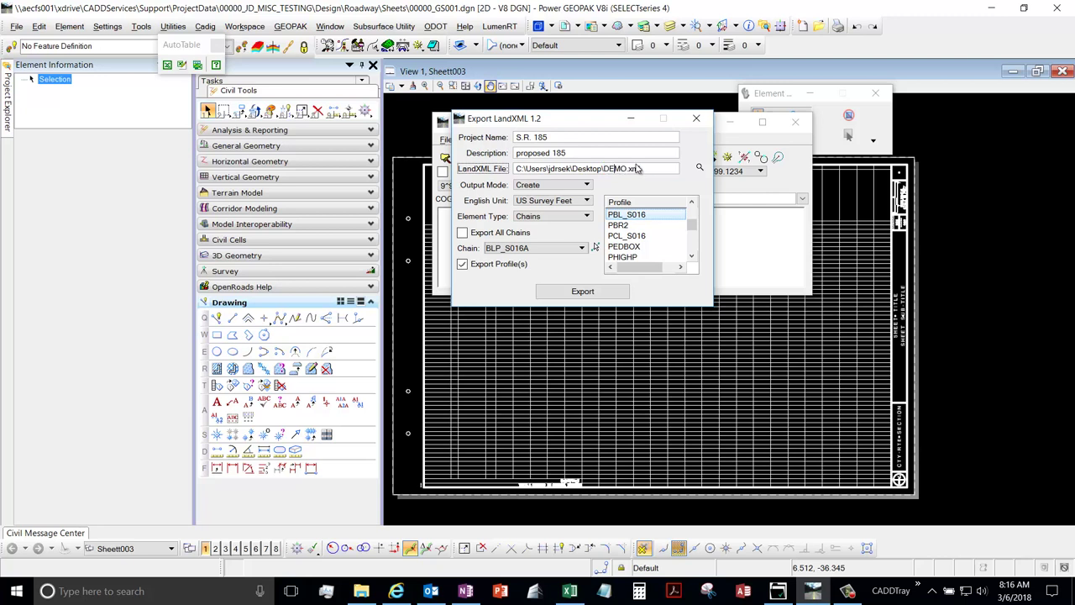
click(575, 293)
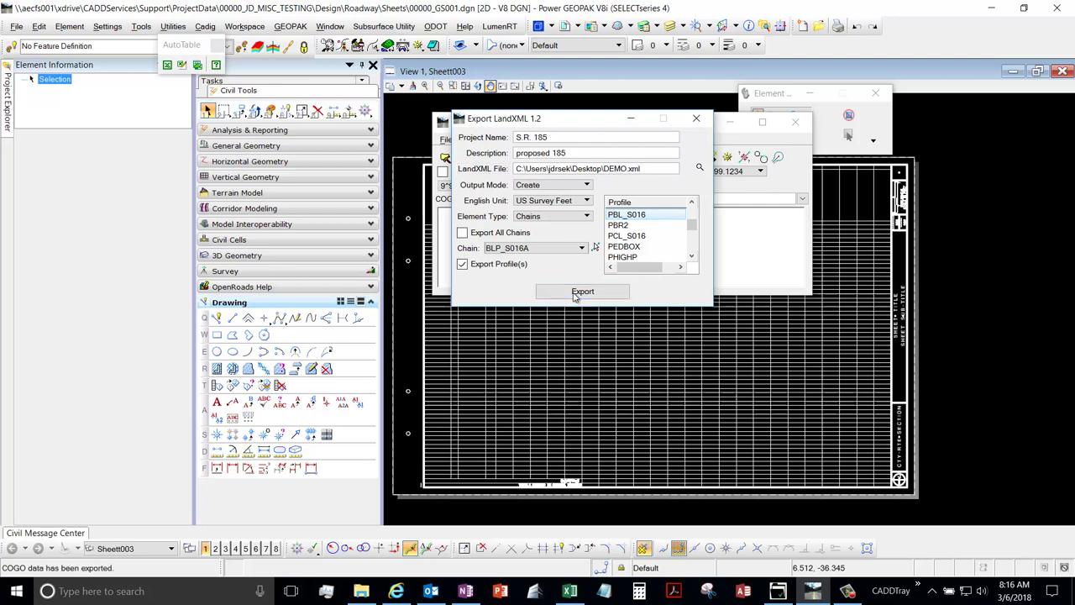
Close the Export LandXML dialog and enlarge the Coordinate Geometry window
drag(551, 110, 568, 127)
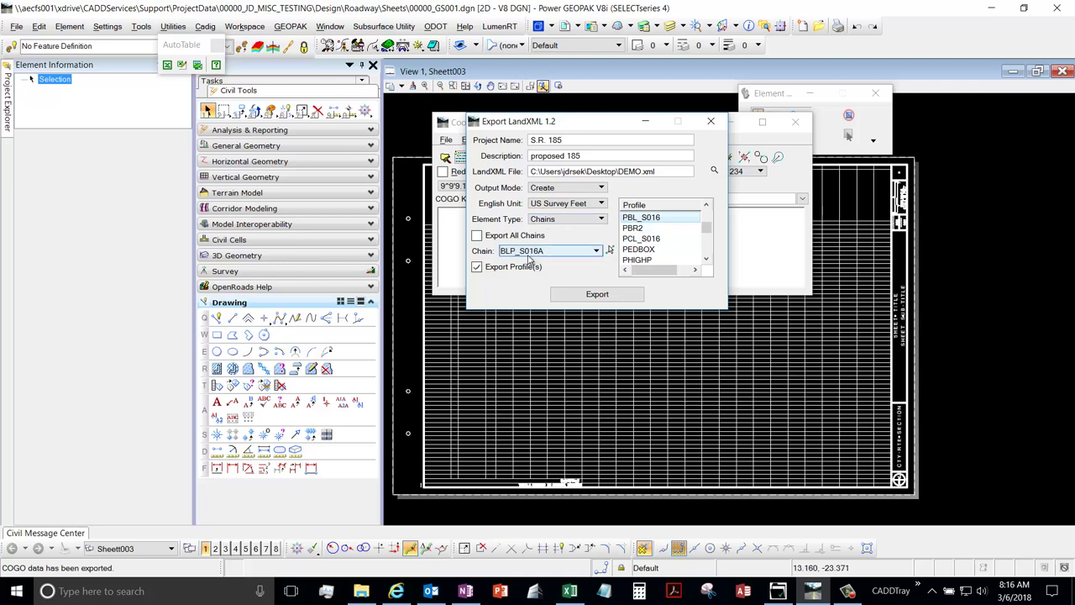
drag(568, 122, 567, 126)
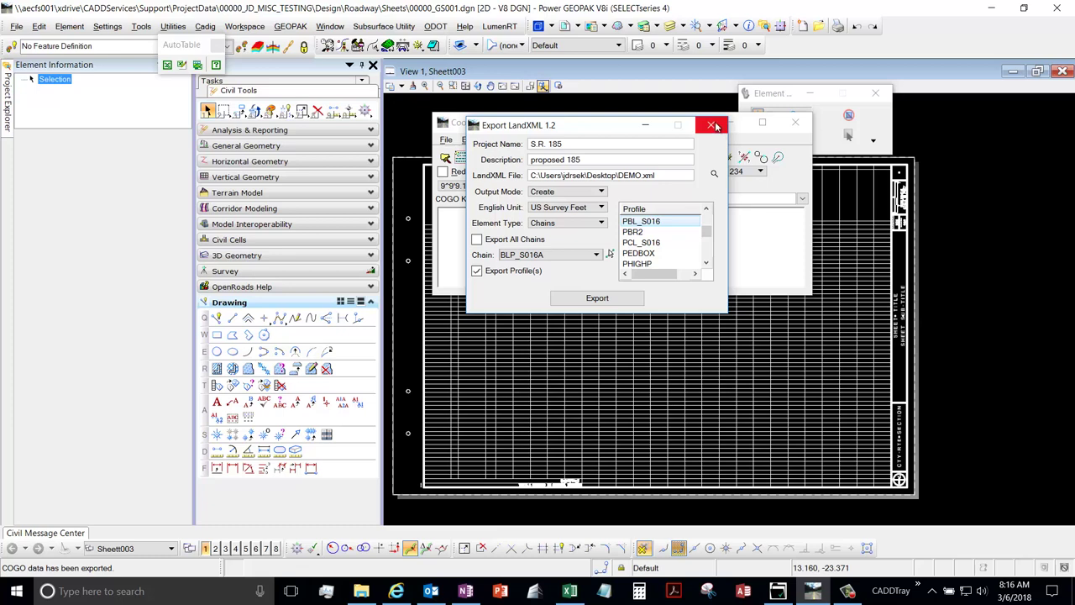
click(712, 126)
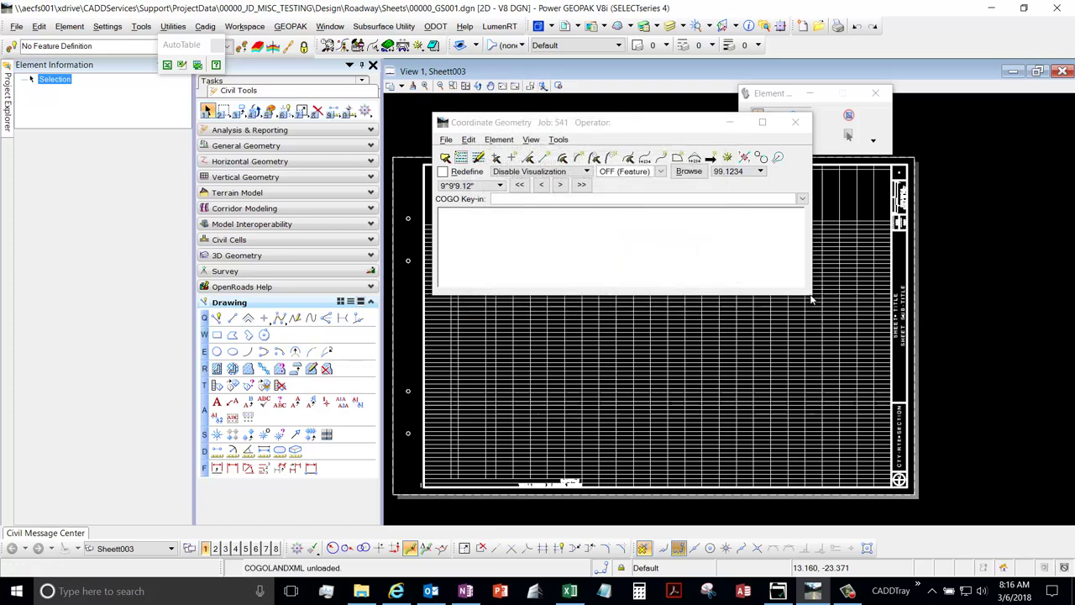
drag(811, 295, 871, 371)
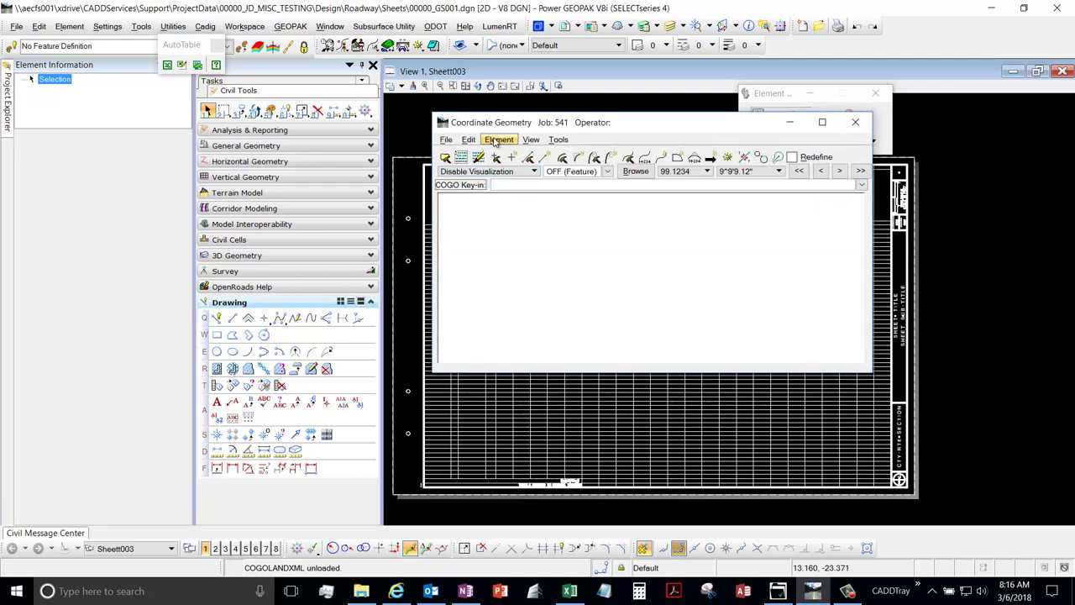
click(499, 139)
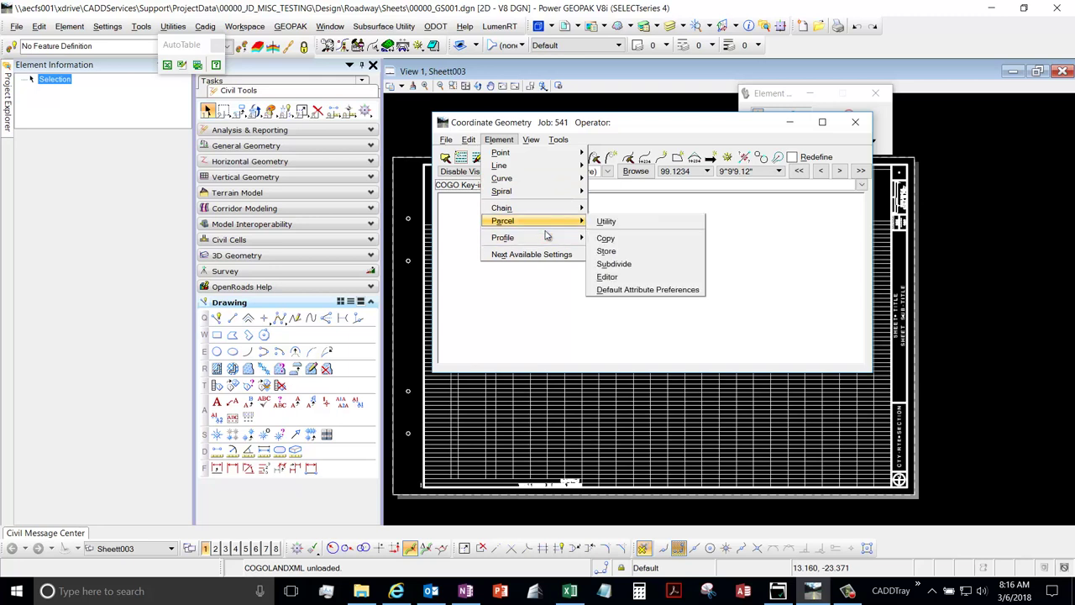
Describe chain BLP_S016A in the COGO output and scroll through the report
mouse_move(548, 207)
click(600, 210)
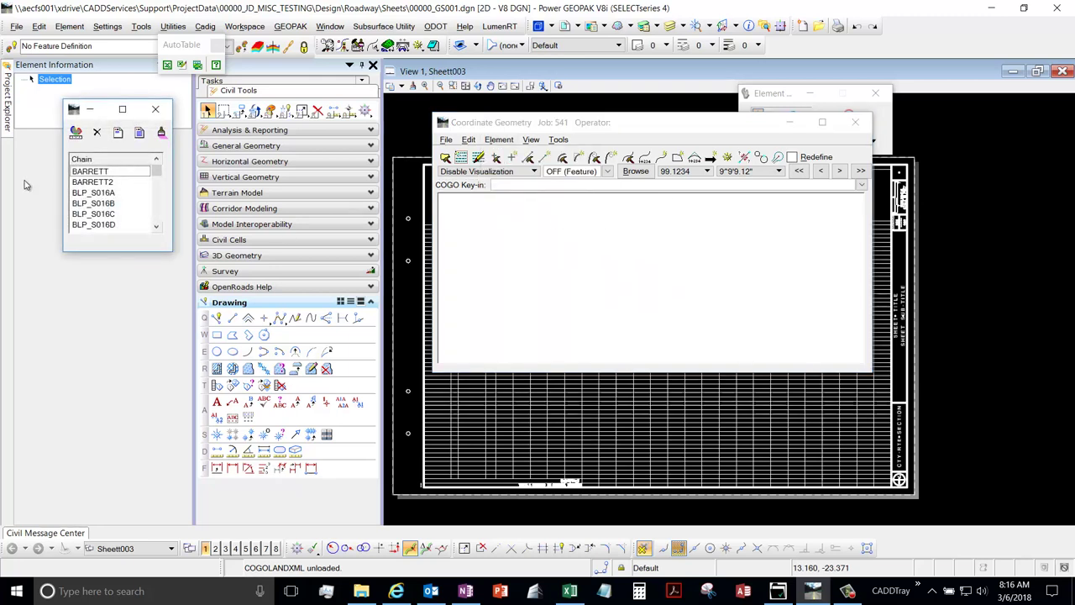
click(141, 135)
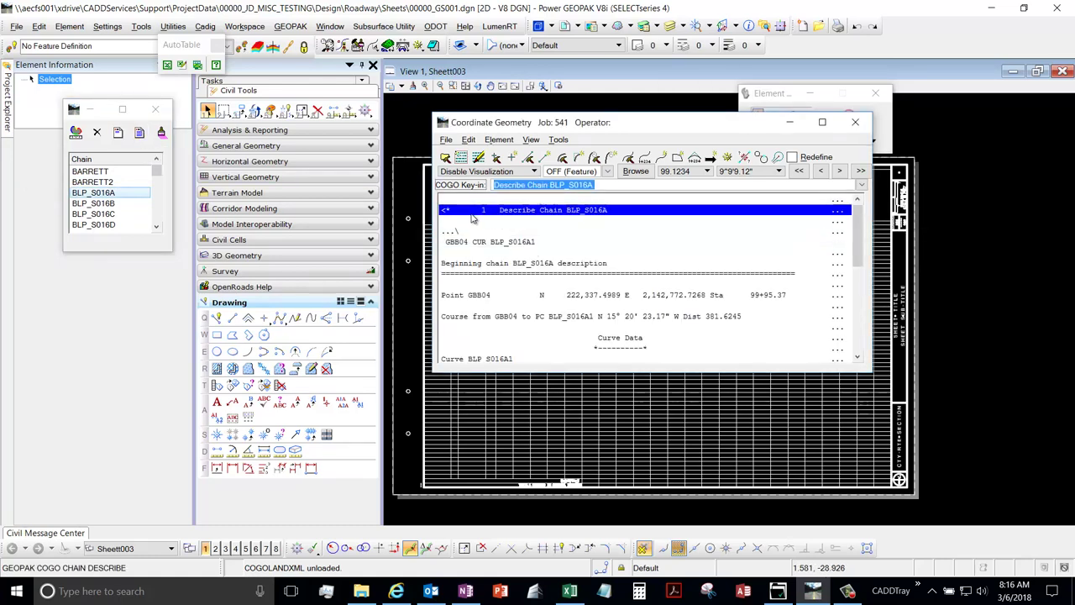
scroll(502, 286, down, 1)
scroll(501, 286, down, 4)
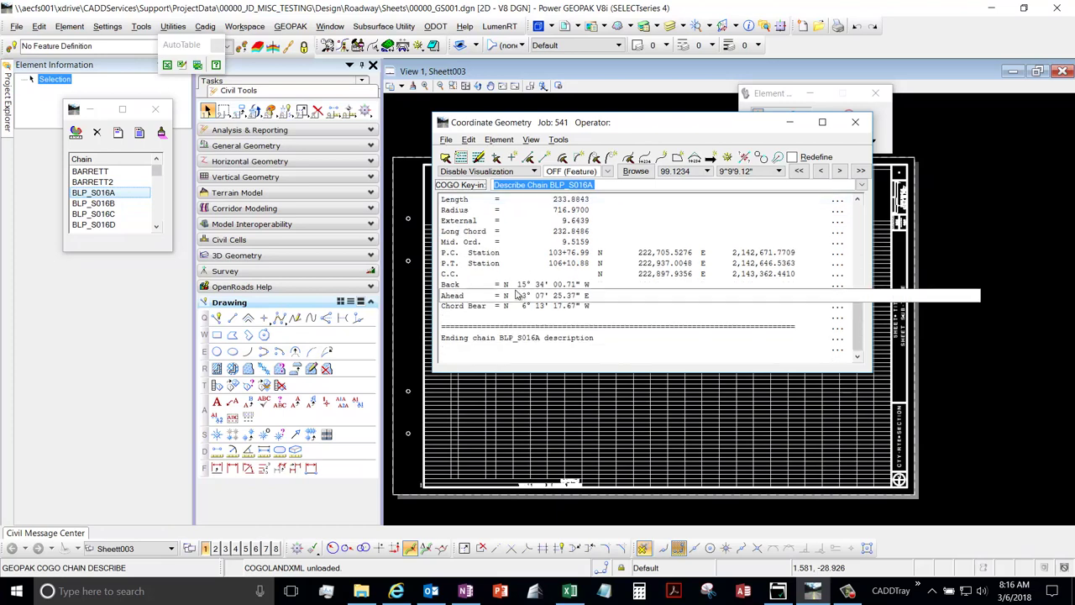
scroll(529, 279, up, 5)
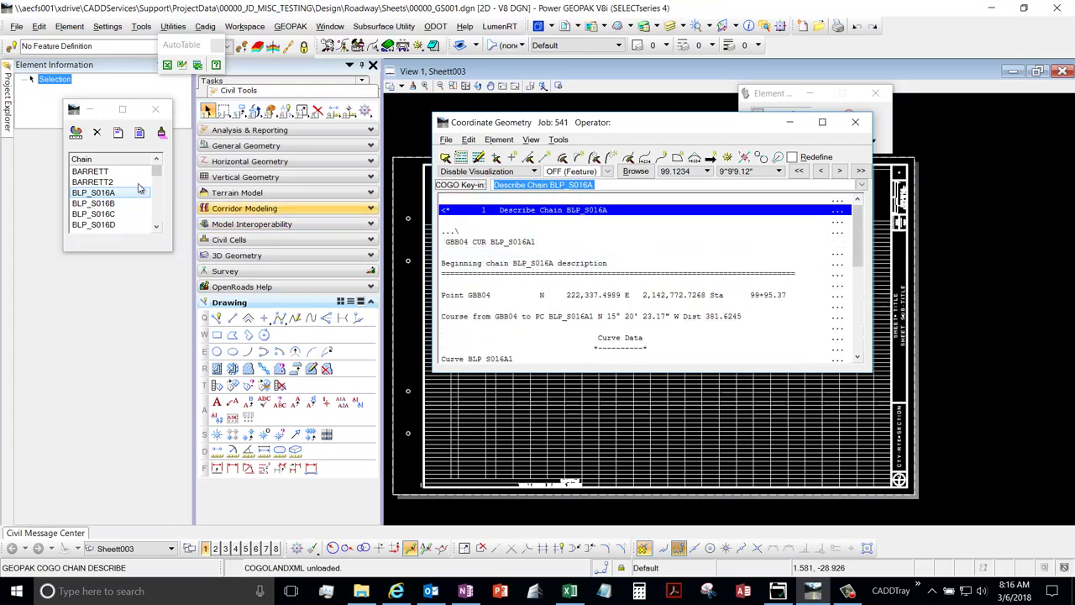
Browse the Element menu's list of stored parcels
click(496, 141)
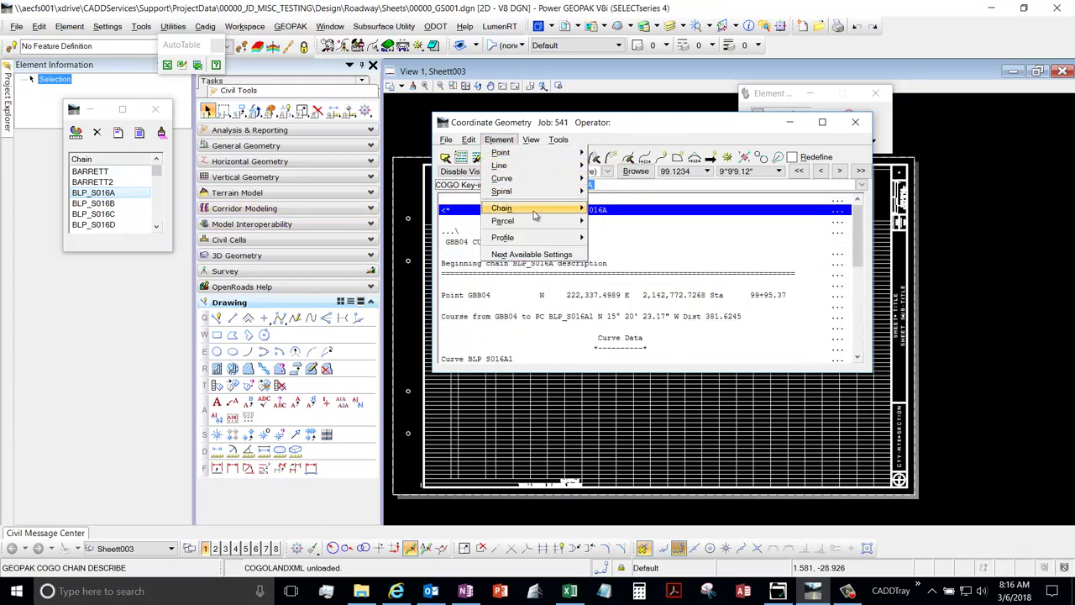
mouse_move(543, 221)
click(625, 225)
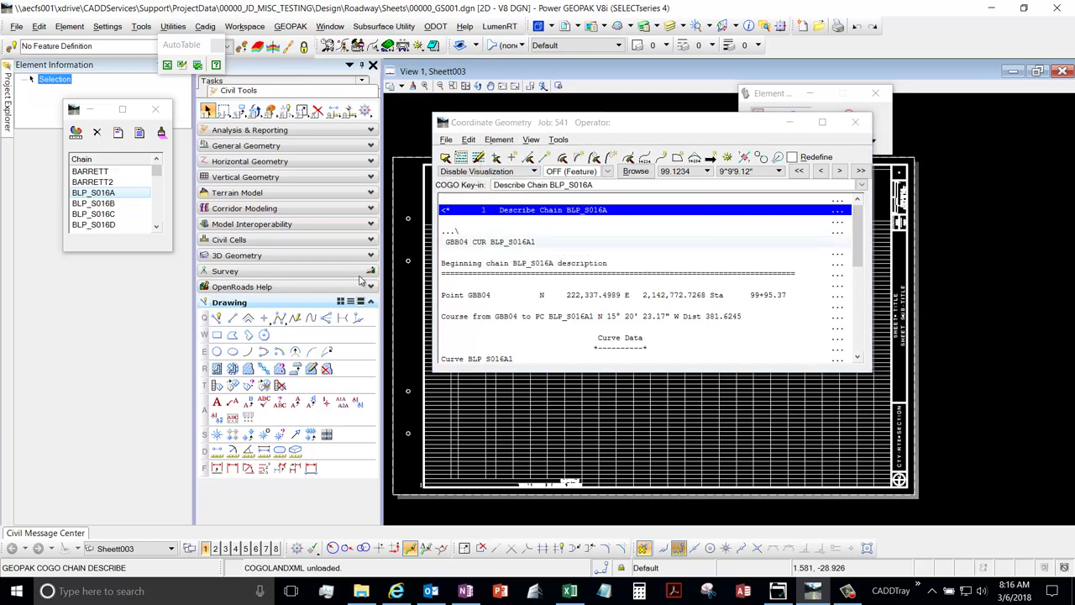
click(498, 139)
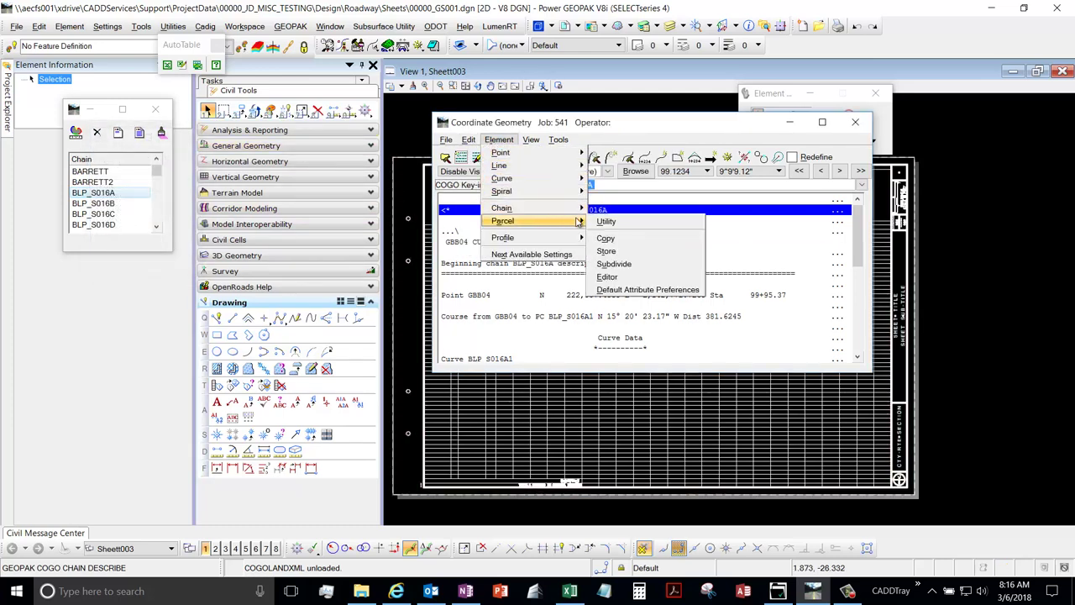
Print profile P_BLP_S016A to the output, then rerun Describe Chain BLP_S016A
click(606, 238)
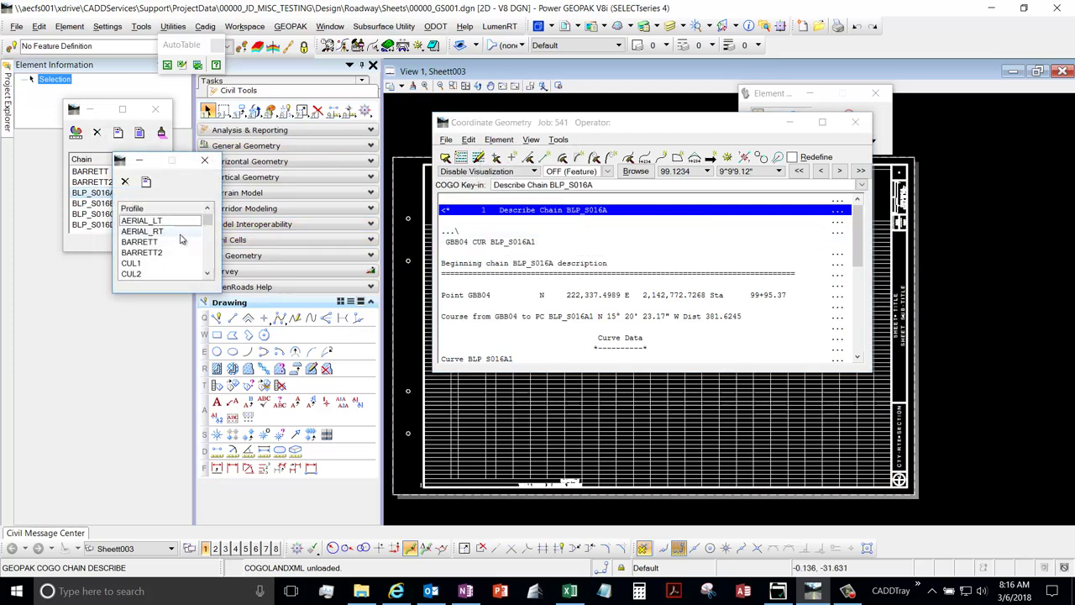
scroll(180, 248, down, 5)
scroll(178, 256, down, 4)
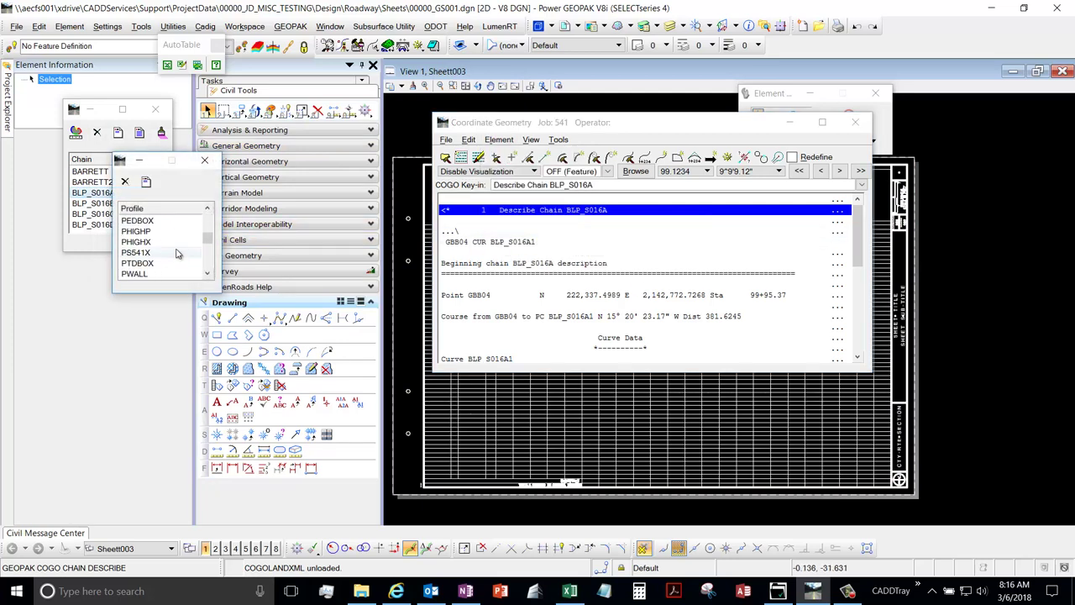
click(168, 232)
click(145, 181)
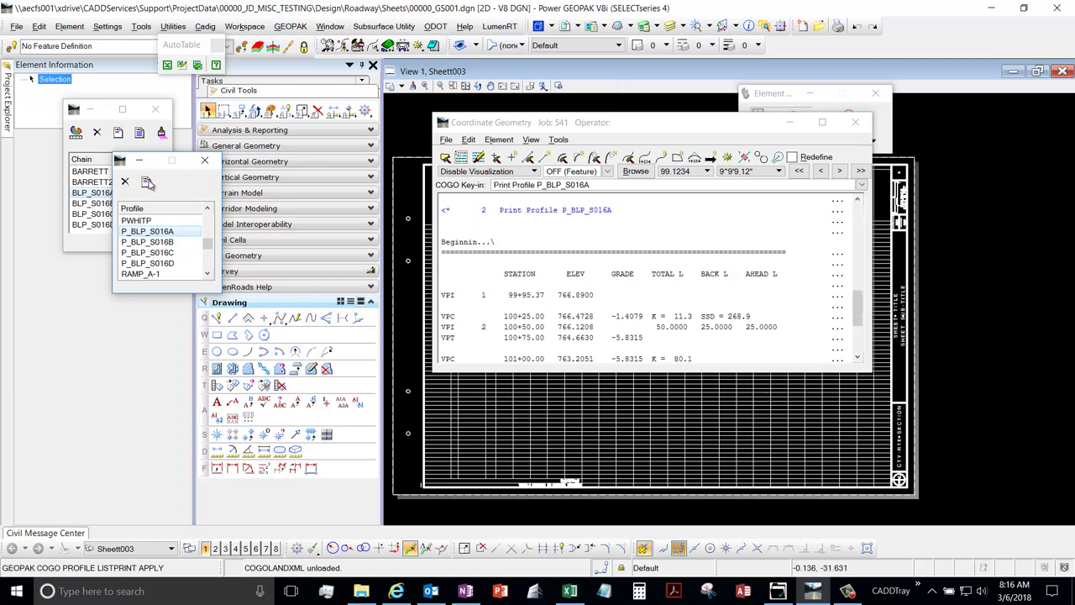
scroll(590, 251, down, 1)
scroll(590, 251, down, 2)
scroll(590, 269, up, 10)
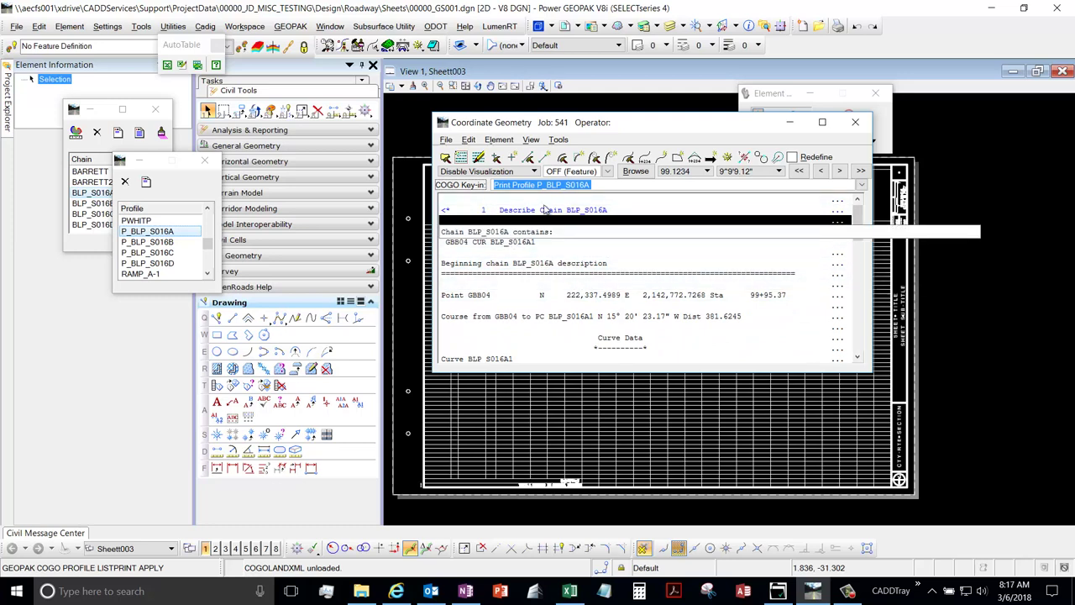
click(458, 209)
key(Return)
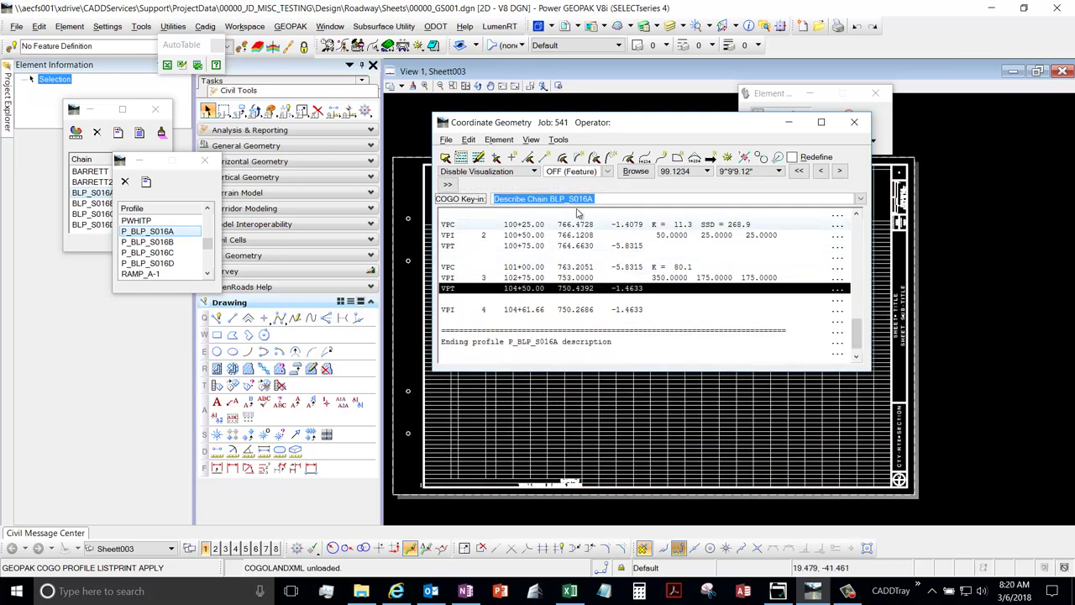
Save the COGO output content as dsfa.out on the Desktop and bring up File Explorer
click(533, 140)
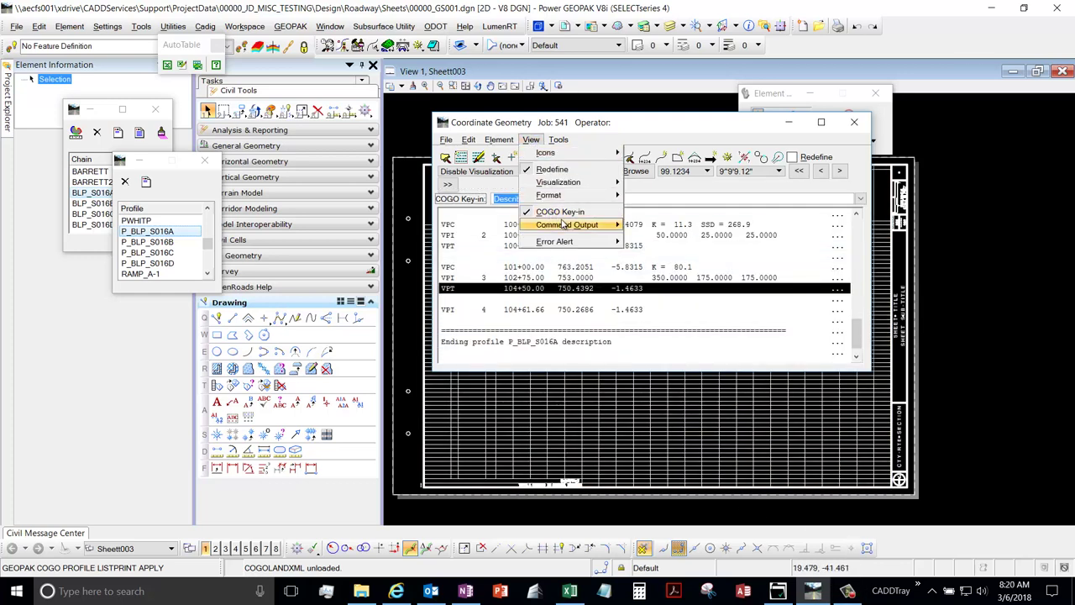
mouse_move(588, 224)
click(669, 285)
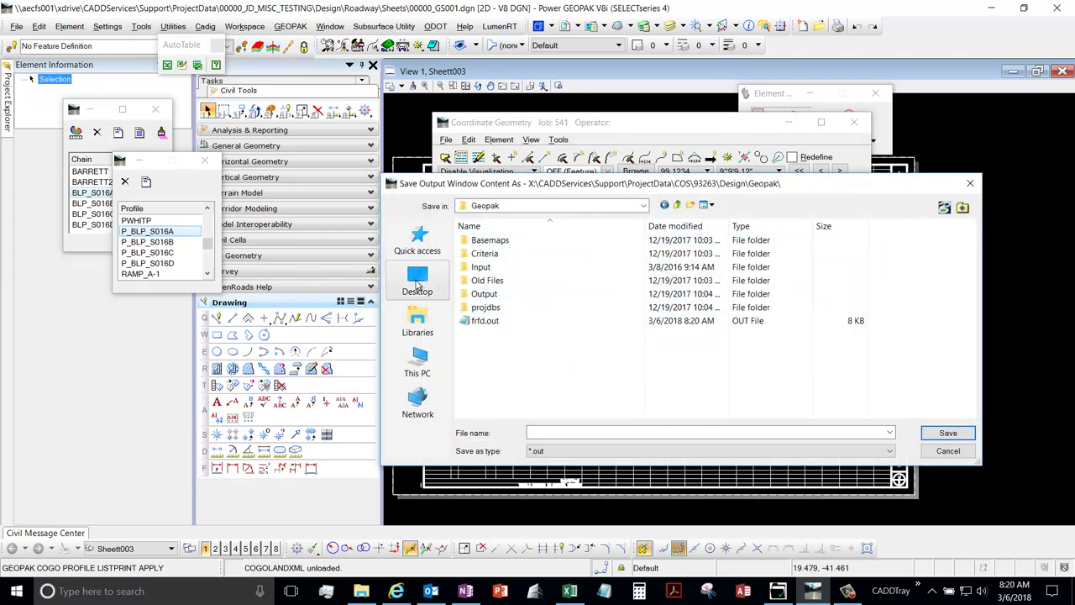
click(418, 279)
click(593, 431)
text(dsf)
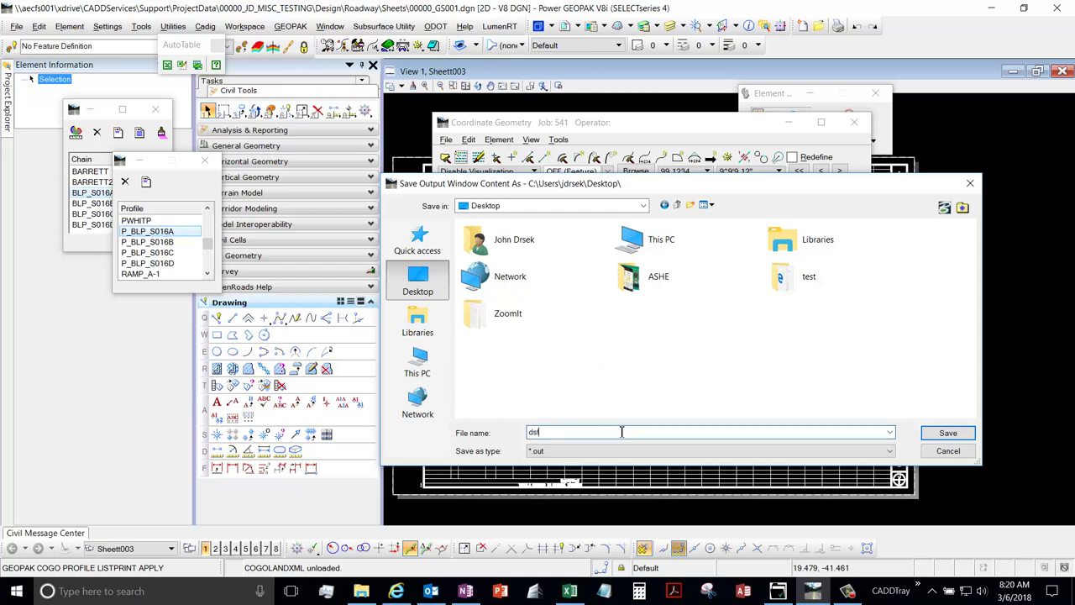
text(a)
click(948, 433)
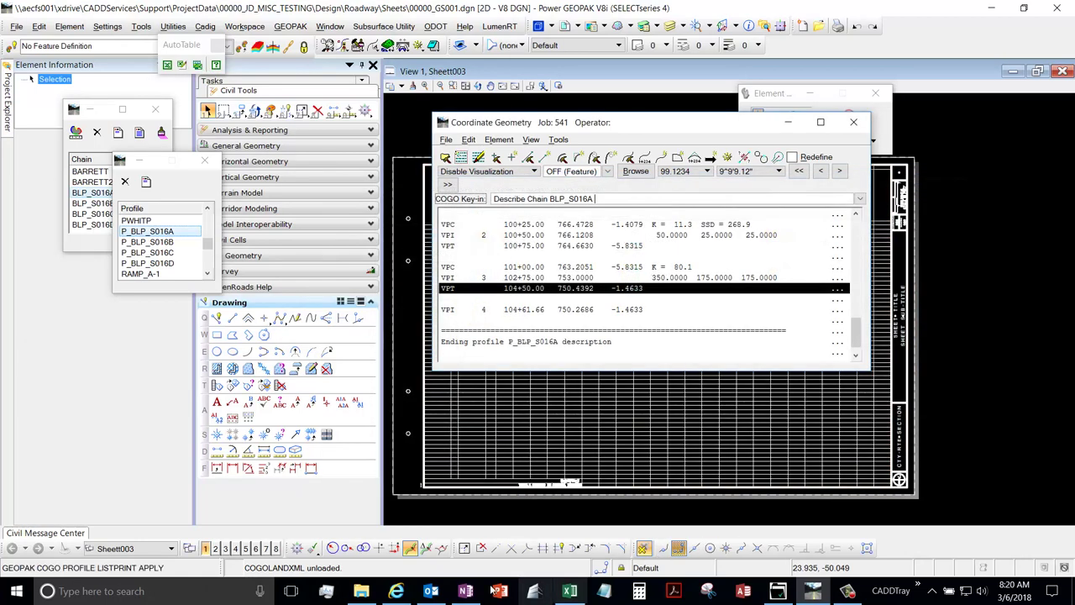
click(361, 591)
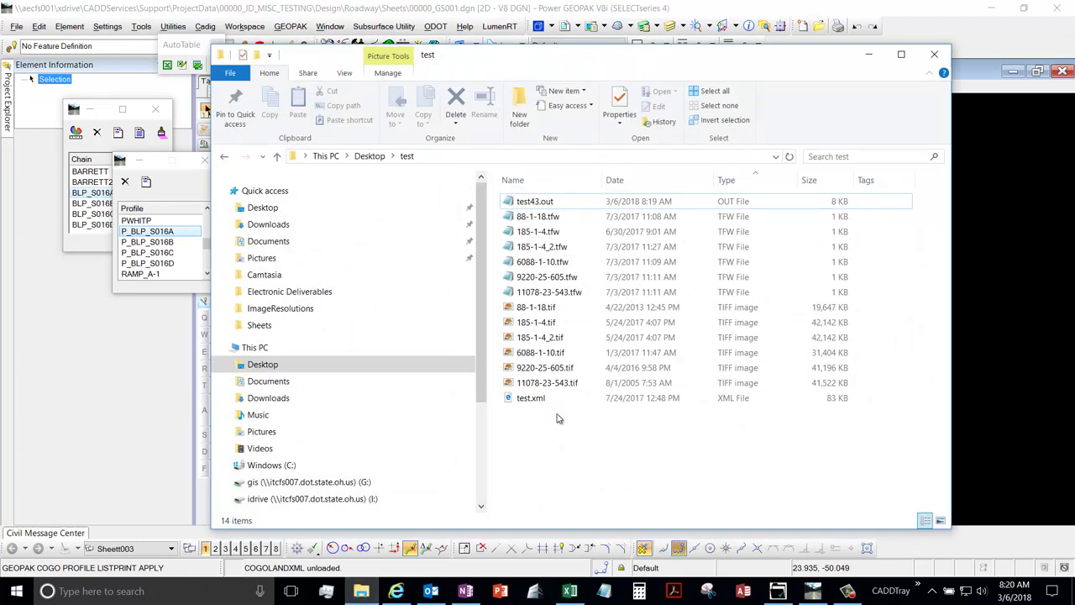
Open dsfa.out from the Desktop in Notepad, scroll through it, and close it
click(369, 156)
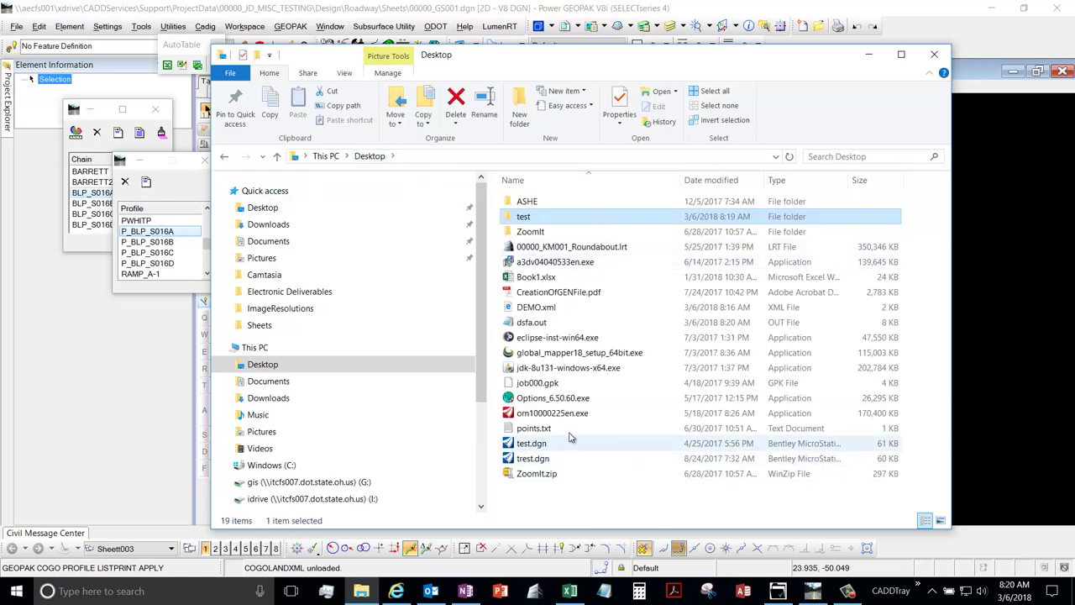
double_click(561, 323)
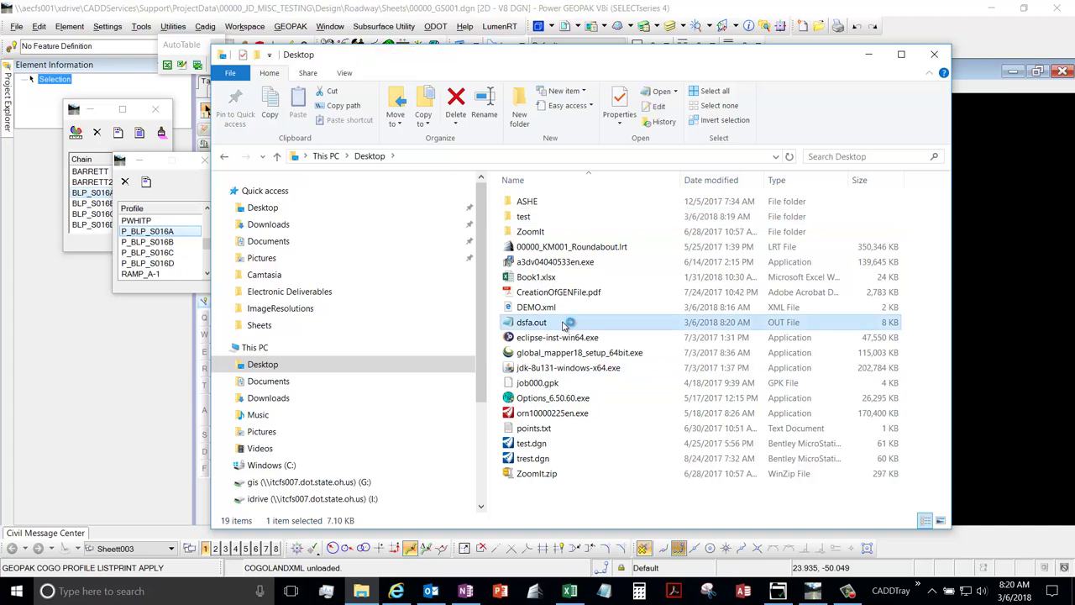
scroll(588, 269, down, 8)
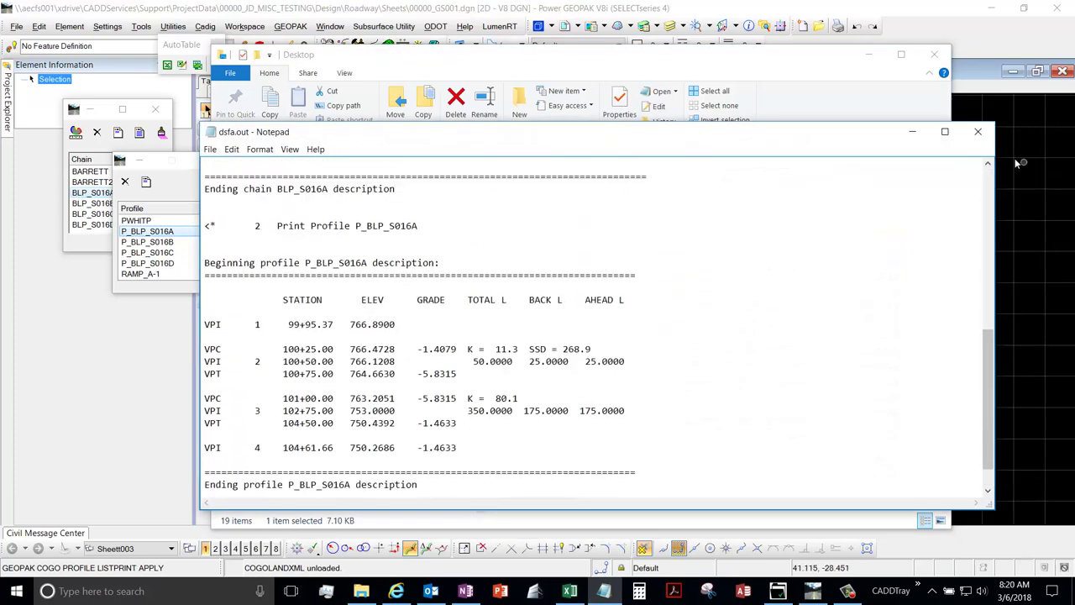
click(979, 132)
Close the Explorer window and clear the COGO command output
click(853, 47)
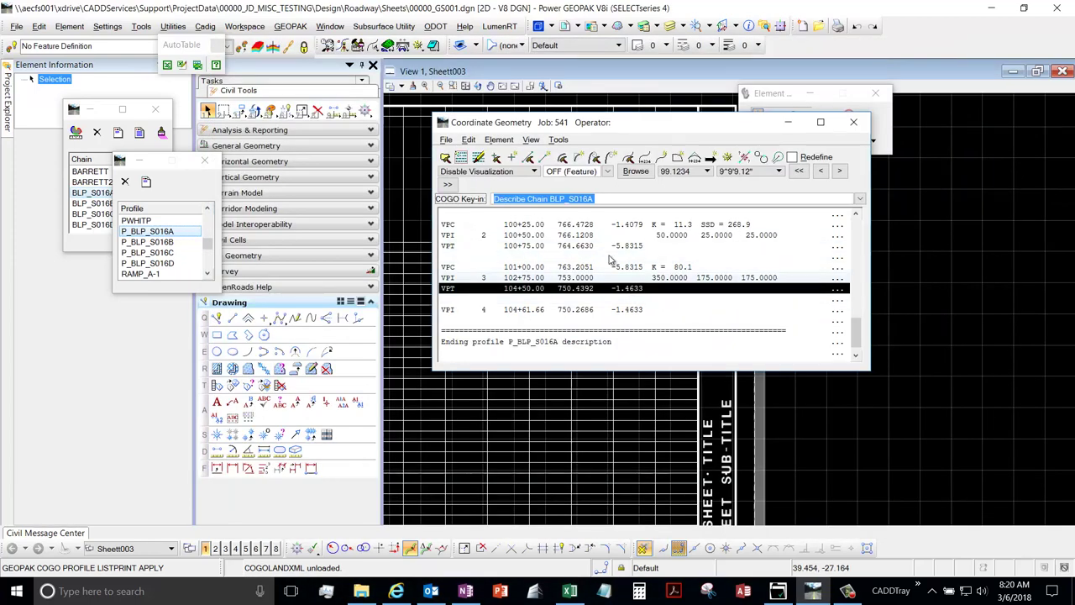
click(531, 139)
mouse_move(564, 212)
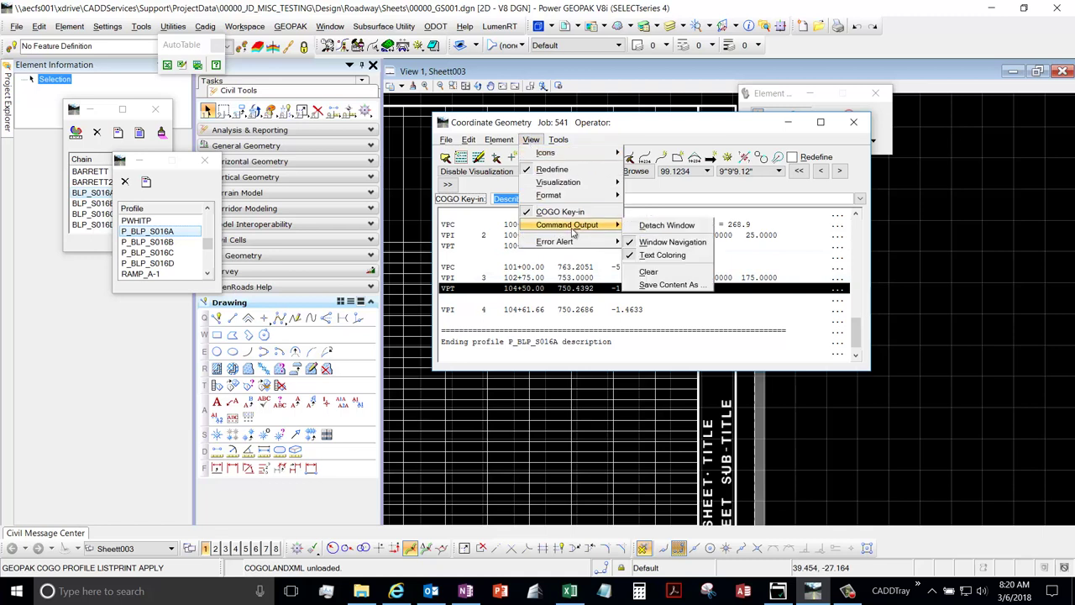
click(668, 281)
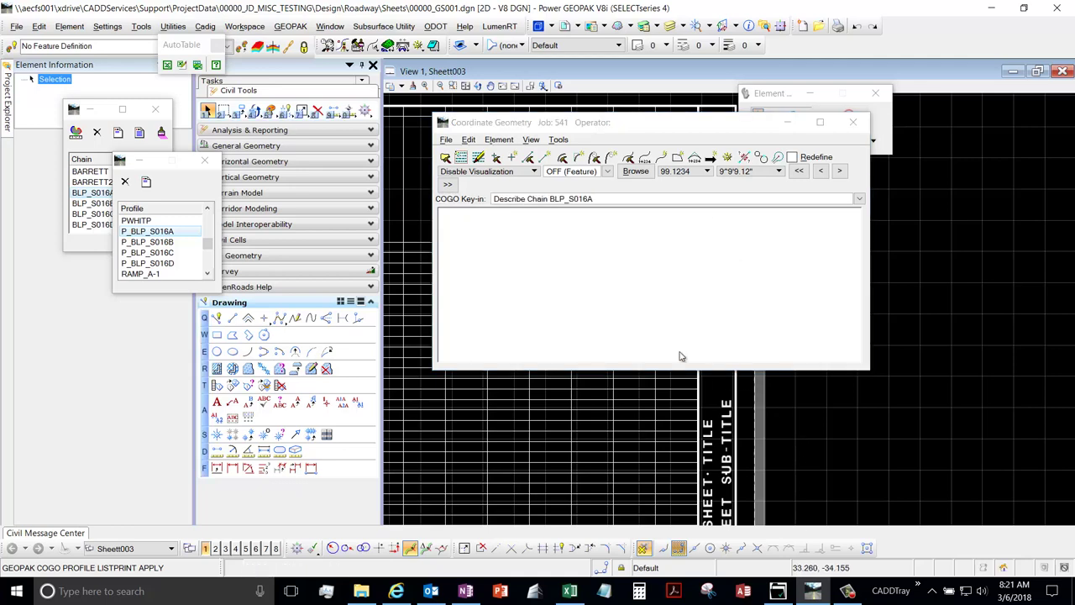
Bring Project Indexer to the screen centre showing its Surfaces list
click(779, 592)
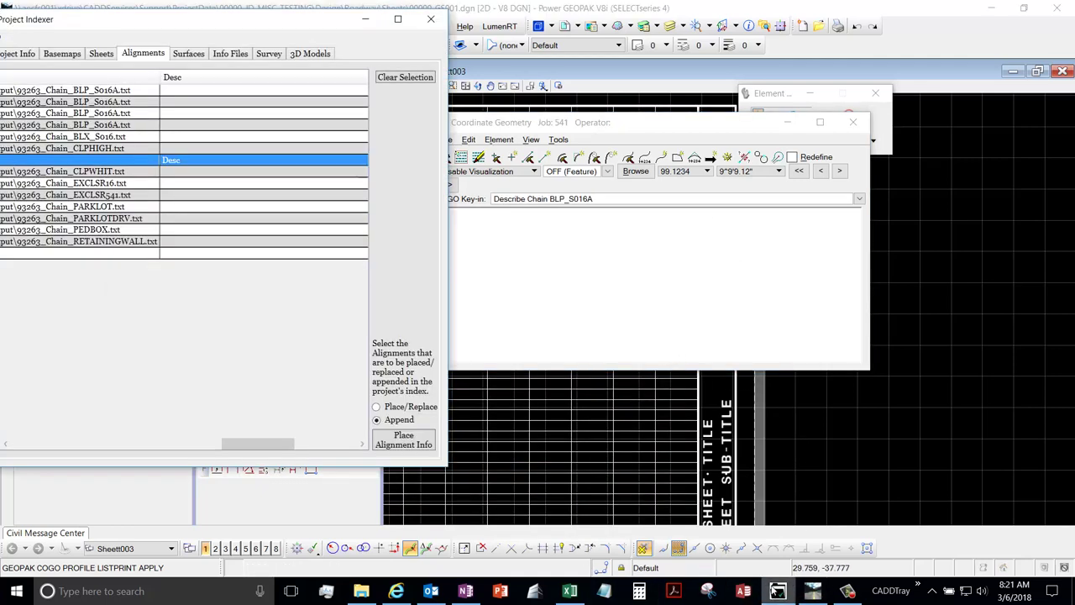
drag(25, 12, 241, 21)
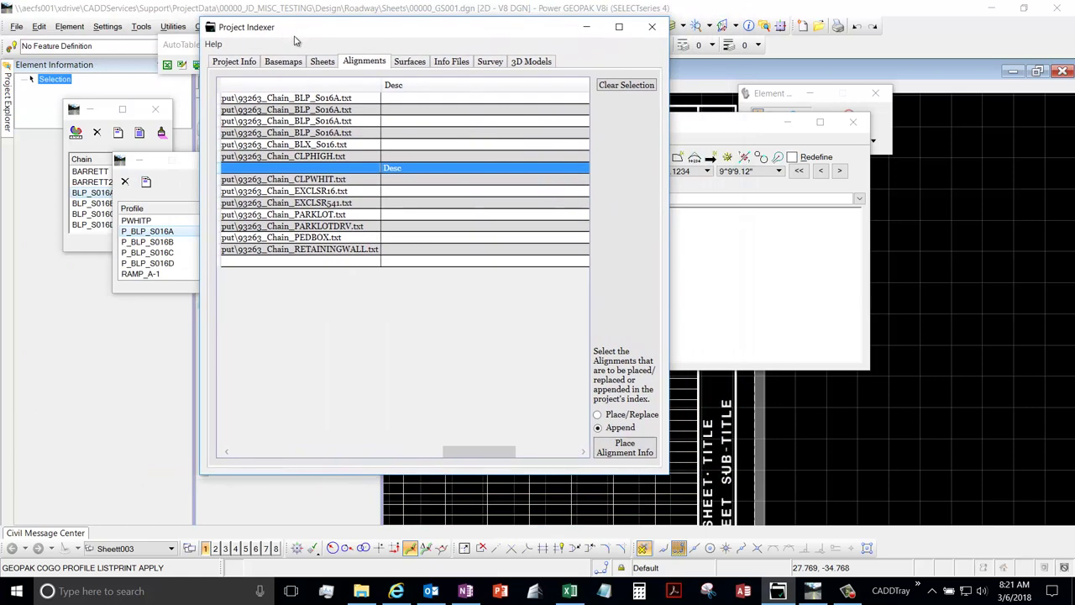
click(409, 62)
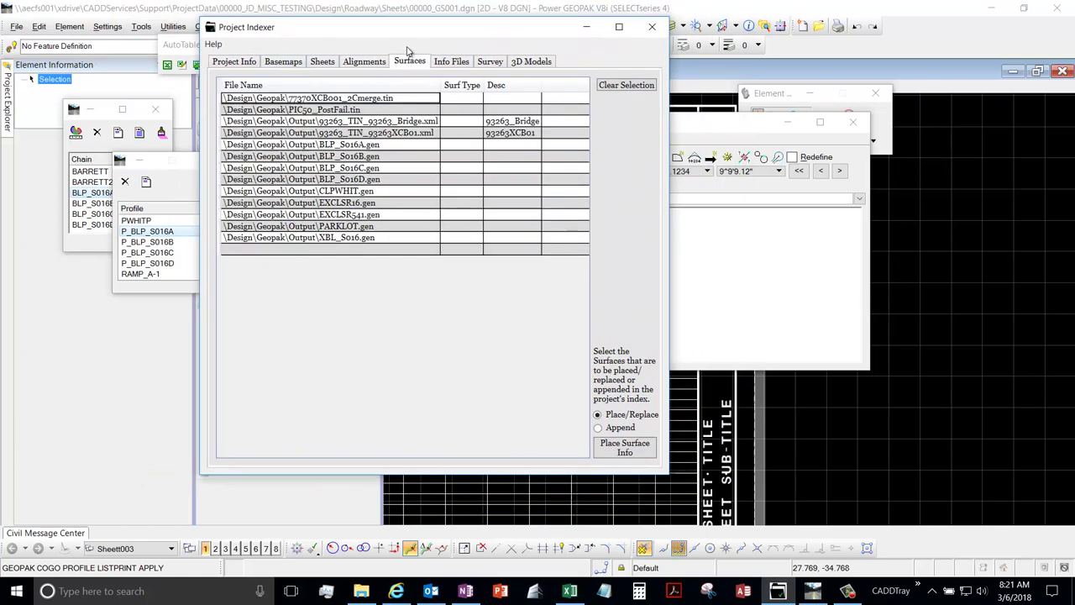